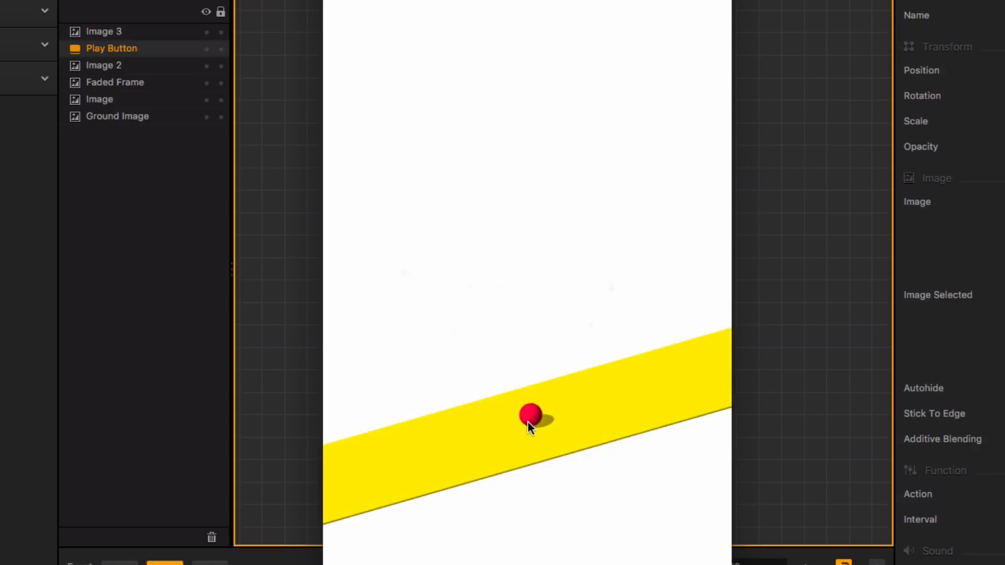
{"action": "left_click", "coordinate": [573, 427]}
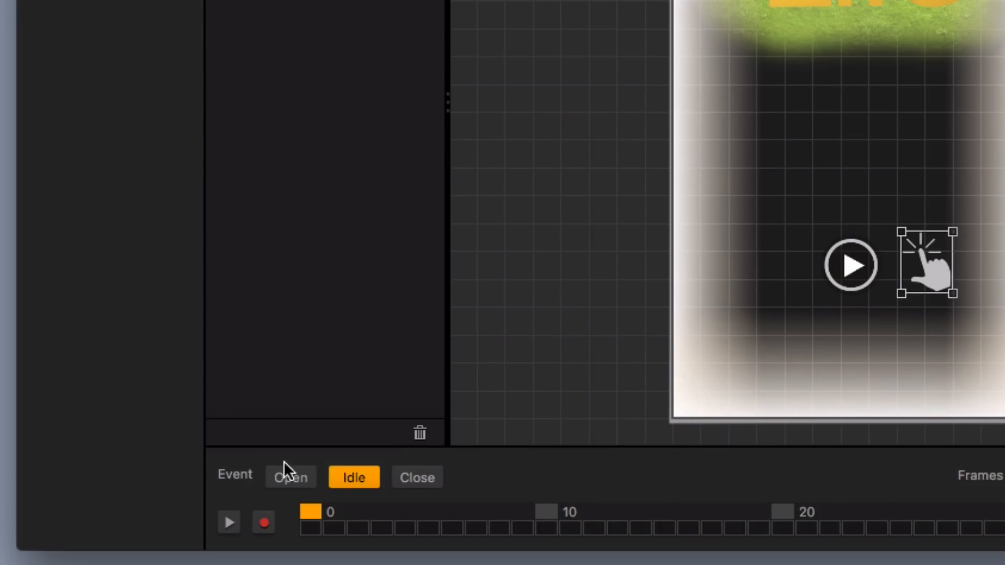
Select the play button and start recording keyframes for the Open event
{"action": "left_click", "coordinate": [285, 471]}
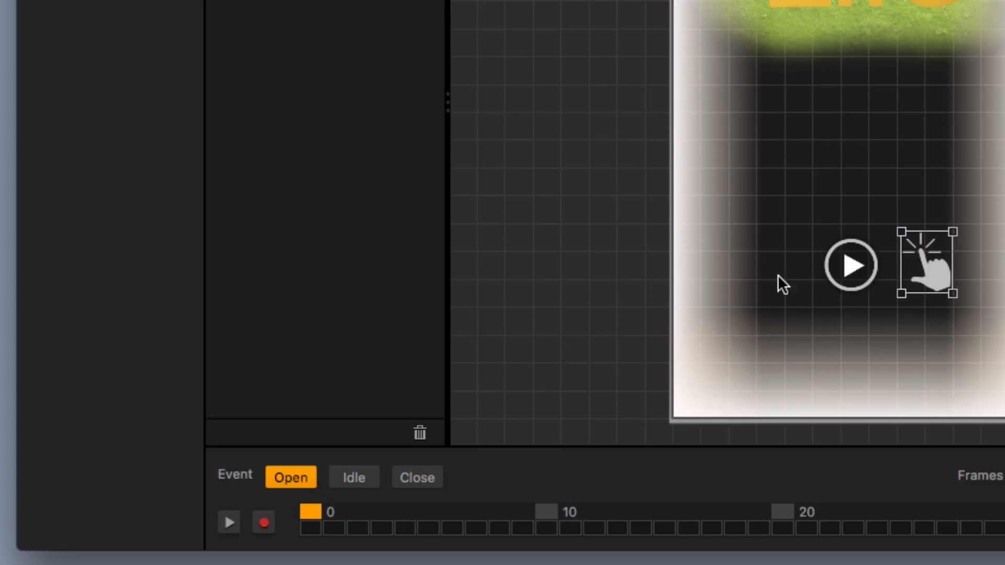
{"action": "left_click", "coordinate": [852, 266]}
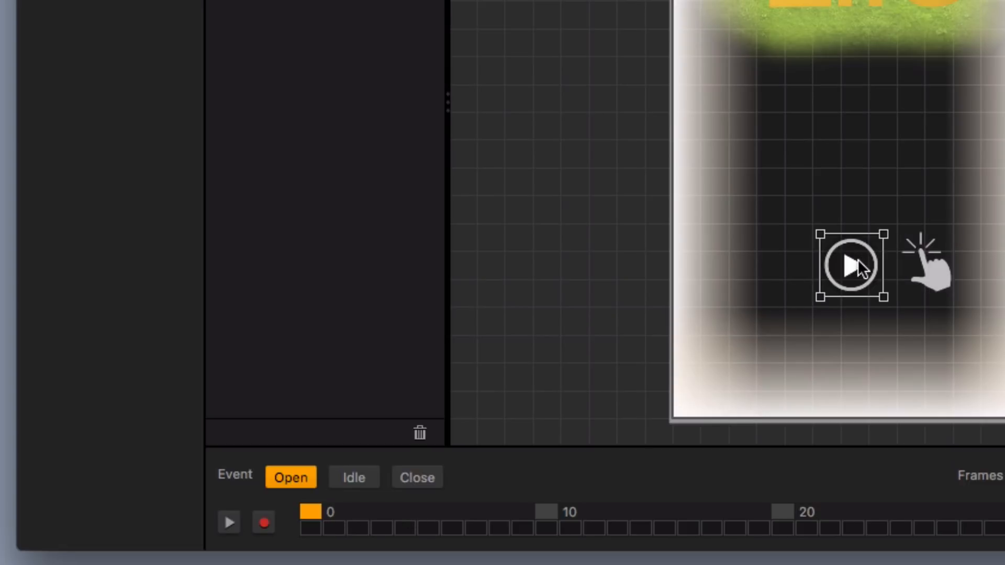
{"action": "left_click", "coordinate": [264, 524]}
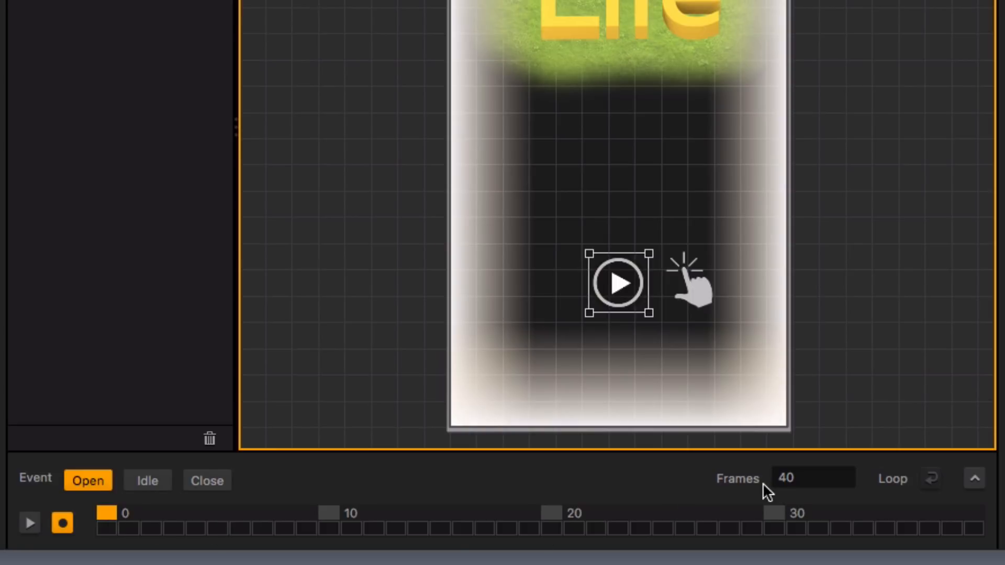
{"action": "left_click_drag", "start_coordinate": [796, 482], "coordinate": [752, 485]}
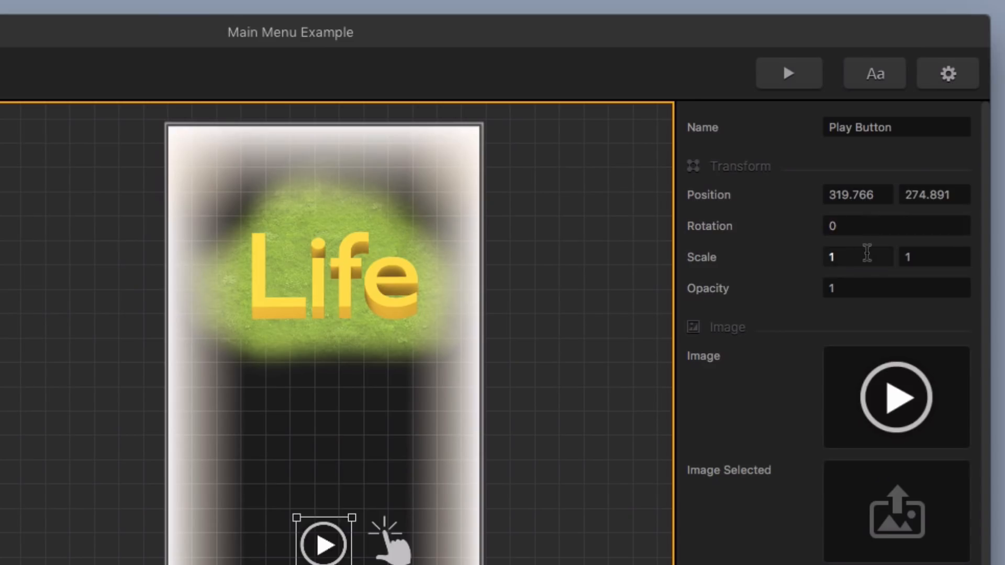
Set the play button's scale to 0.01 on both axes at frame 0 of the Open event
{"action": "left_click", "coordinate": [864, 257]}
{"action": "left_click_drag", "start_coordinate": [864, 257], "coordinate": [810, 260]}
{"action": "type", "text": ".01"}
{"action": "left_click_drag", "start_coordinate": [910, 257], "coordinate": [896, 261]}
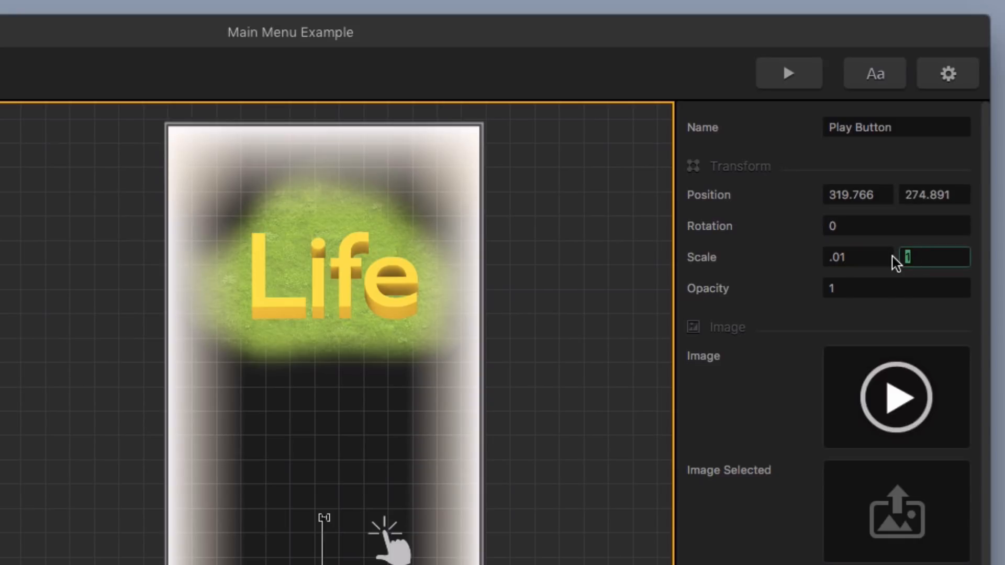
{"action": "type", "text": ".01"}
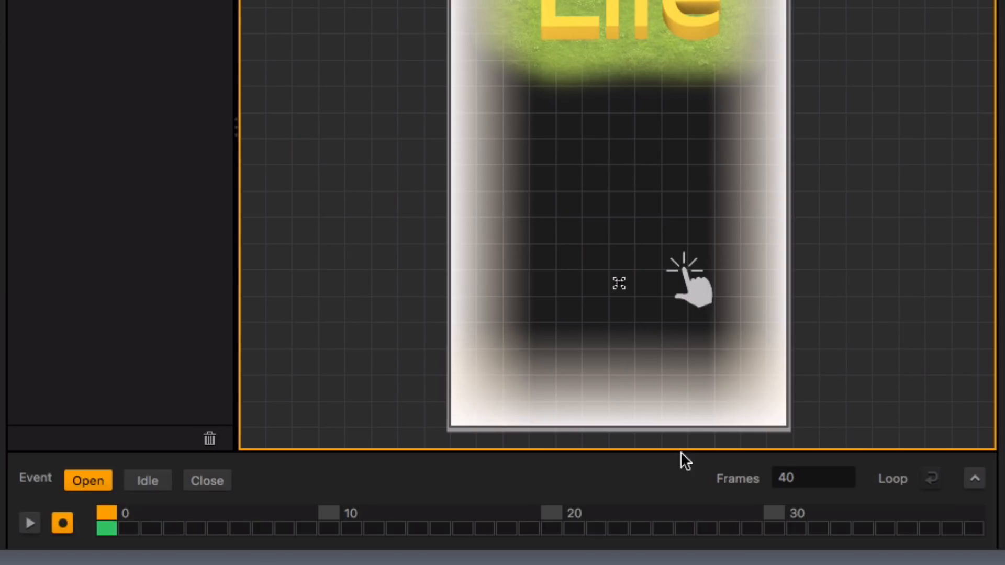
Set the play button's scale to 1 on both axes at the last frame of the Open event
{"action": "left_click", "coordinate": [974, 512]}
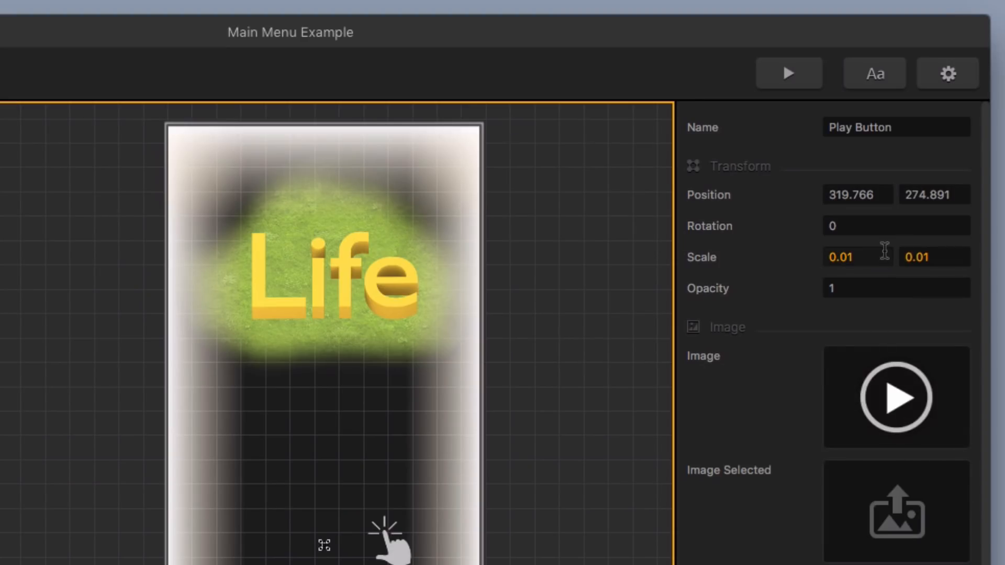
{"action": "left_click_drag", "start_coordinate": [882, 254], "coordinate": [775, 254]}
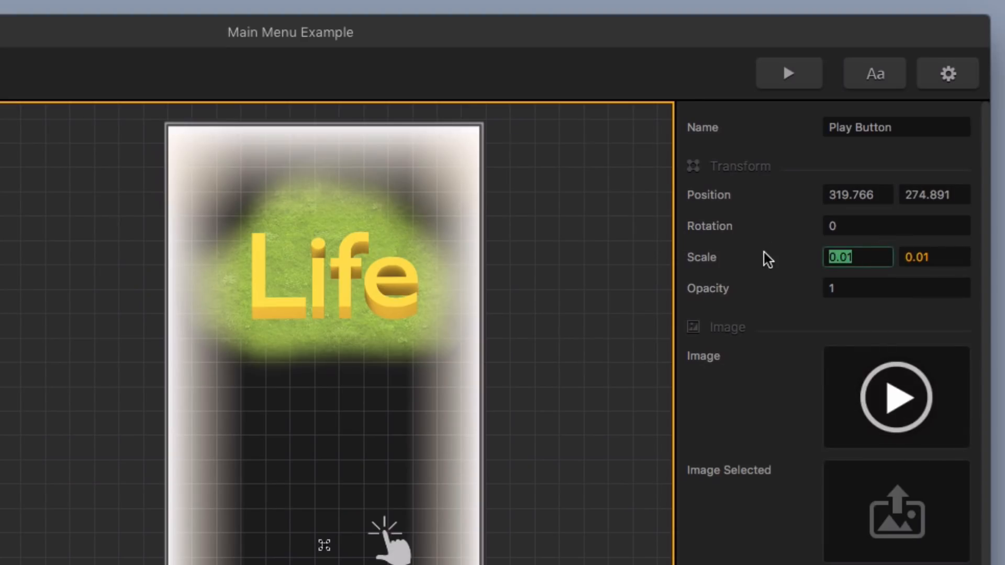
{"action": "type", "text": "1"}
{"action": "key", "text": "Tab"}
{"action": "type", "text": "1"}
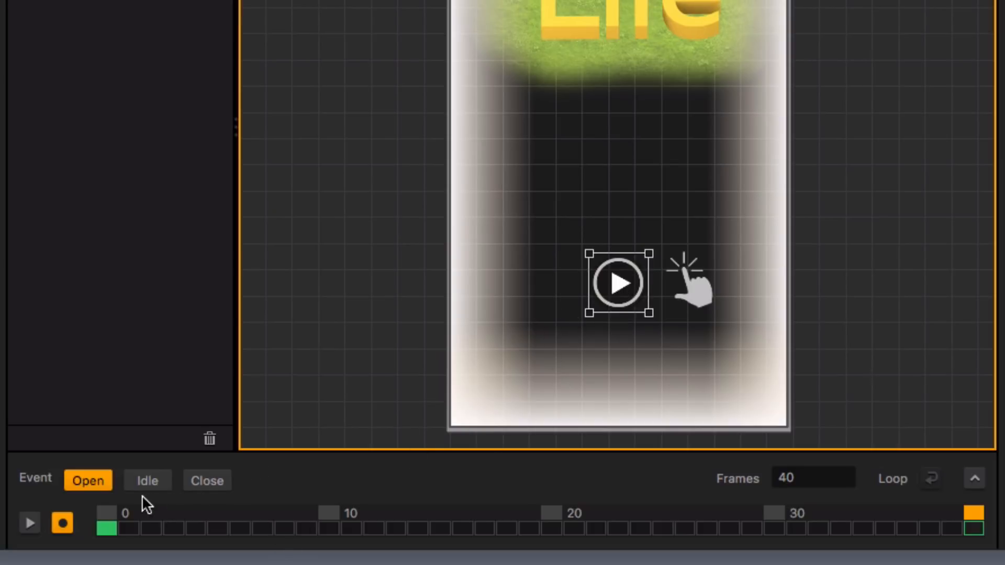
Key the play button's scale of 1 at frame 0 and at the last frame of the Idle event
{"action": "left_click", "coordinate": [145, 482]}
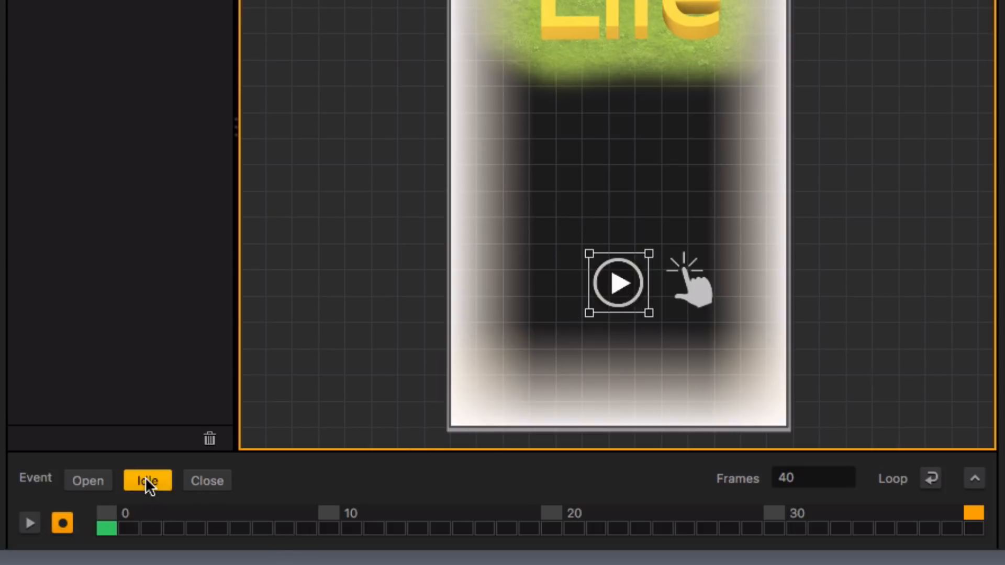
{"action": "left_click", "coordinate": [105, 513]}
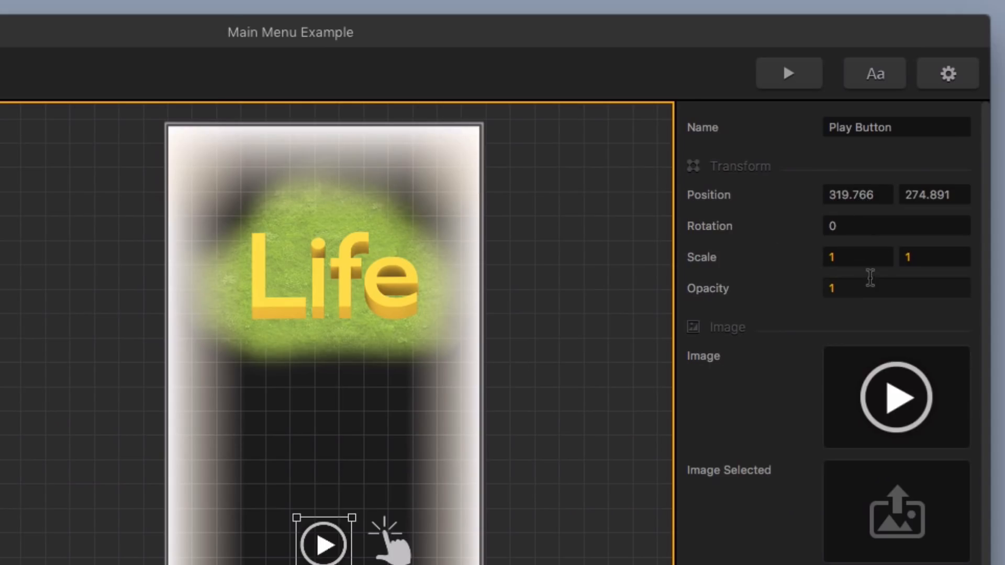
{"action": "left_click", "coordinate": [869, 257]}
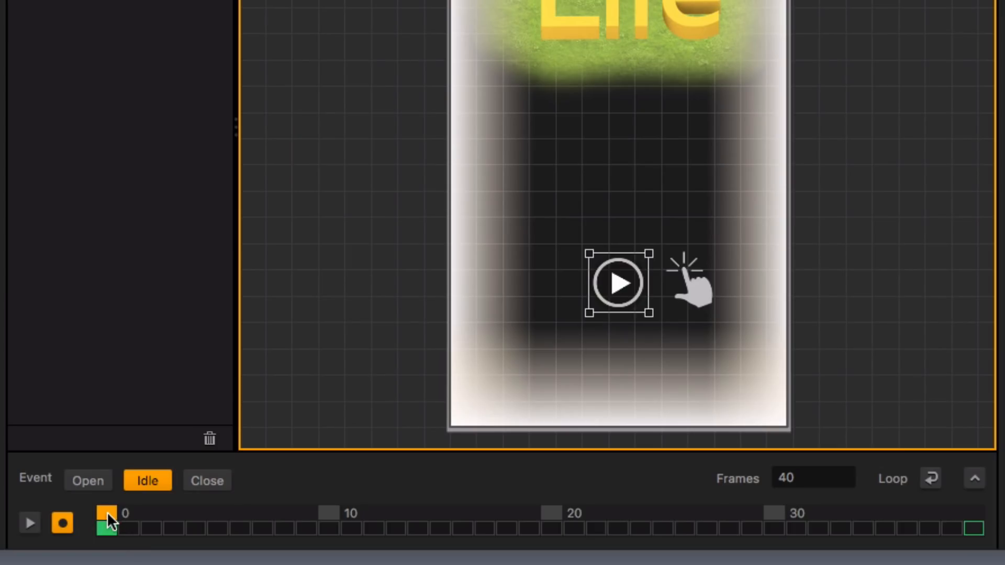
{"action": "left_click", "coordinate": [968, 513]}
{"action": "left_click", "coordinate": [856, 258]}
Set the play button's scale to 1.3 on both axes at frame 20 of the Idle event and turn on looping
{"action": "left_click", "coordinate": [551, 512]}
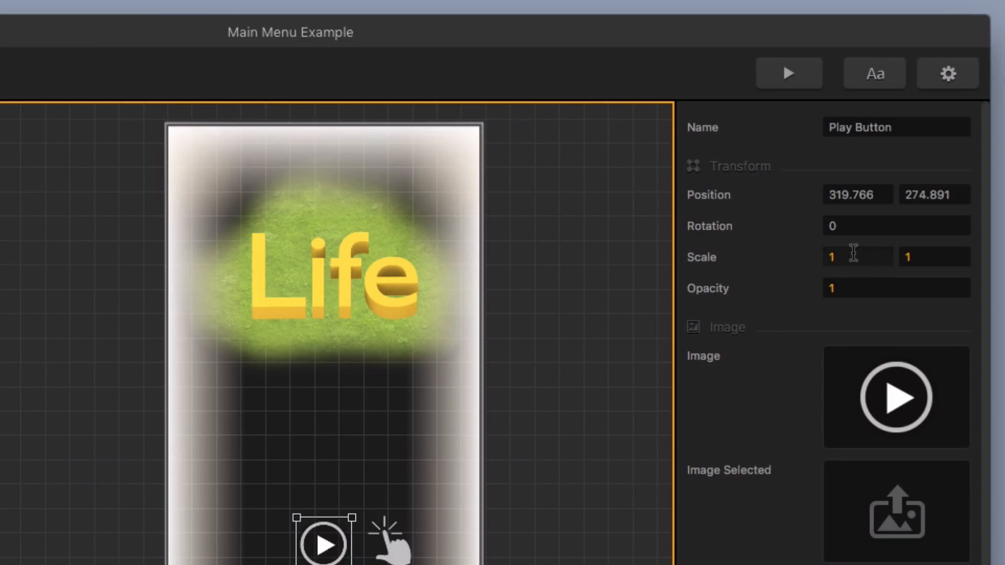
{"action": "left_click", "coordinate": [852, 254]}
{"action": "type", "text": ".3"}
{"action": "left_click", "coordinate": [909, 255]}
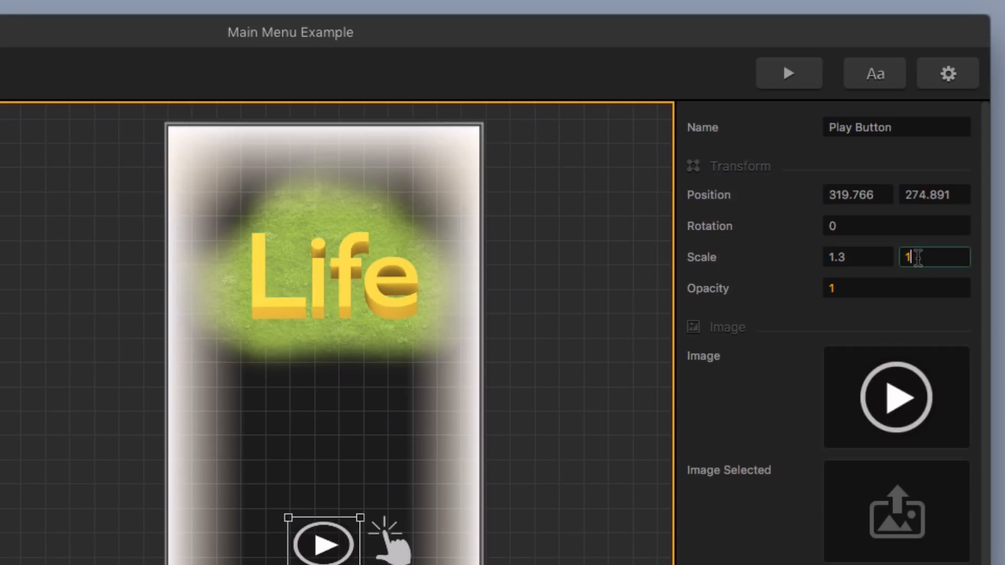
{"action": "type", "text": ".3"}
{"action": "key", "text": "Return"}
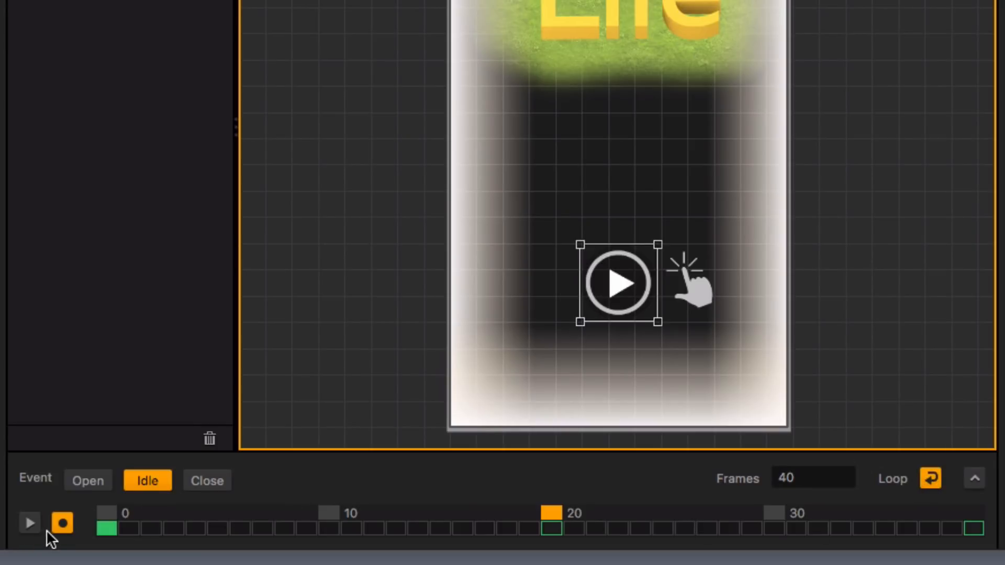
Stop recording, preview the play button's Idle animation and scrub back through its frames
{"action": "left_click", "coordinate": [60, 525]}
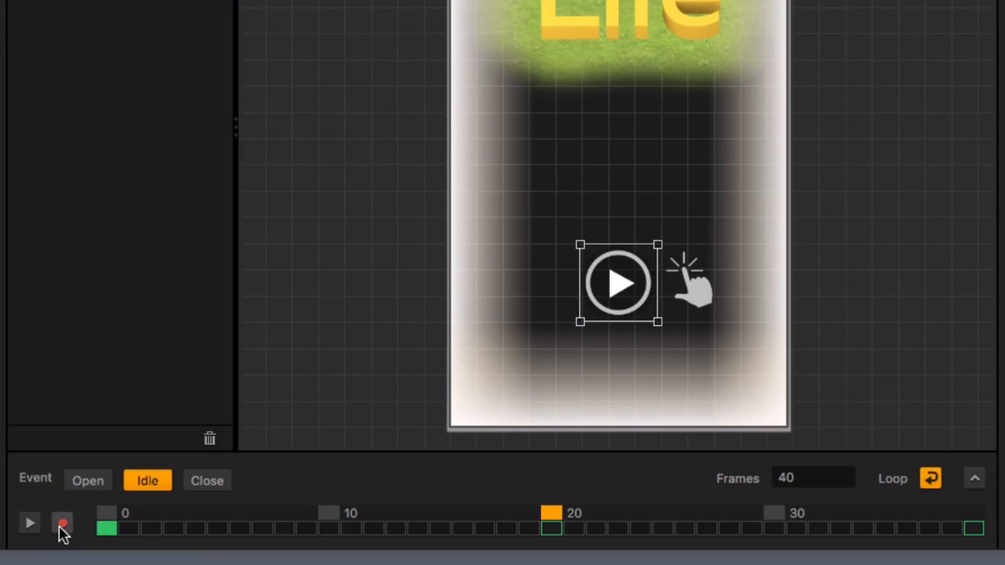
{"action": "left_click", "coordinate": [31, 525]}
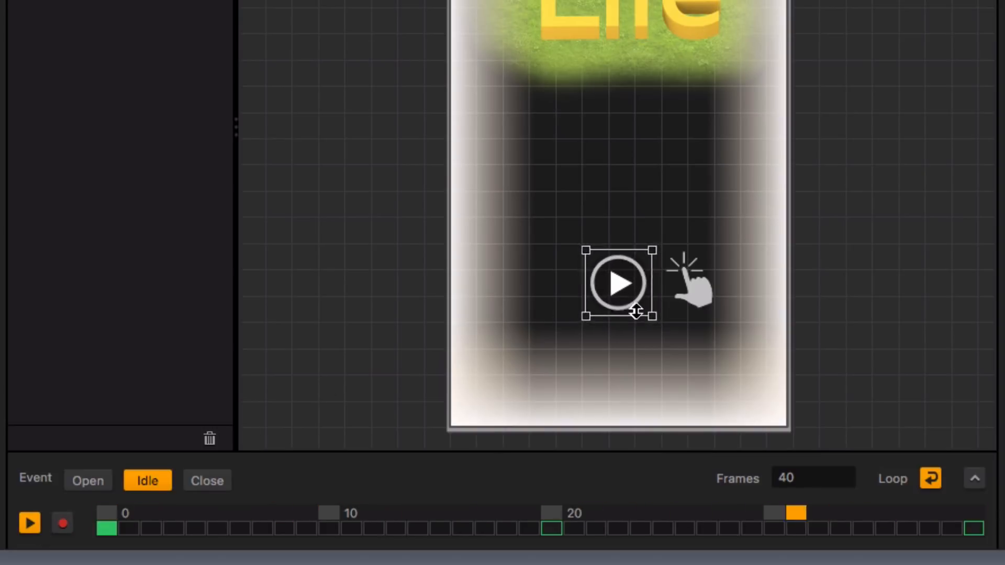
{"action": "left_click", "coordinate": [31, 524]}
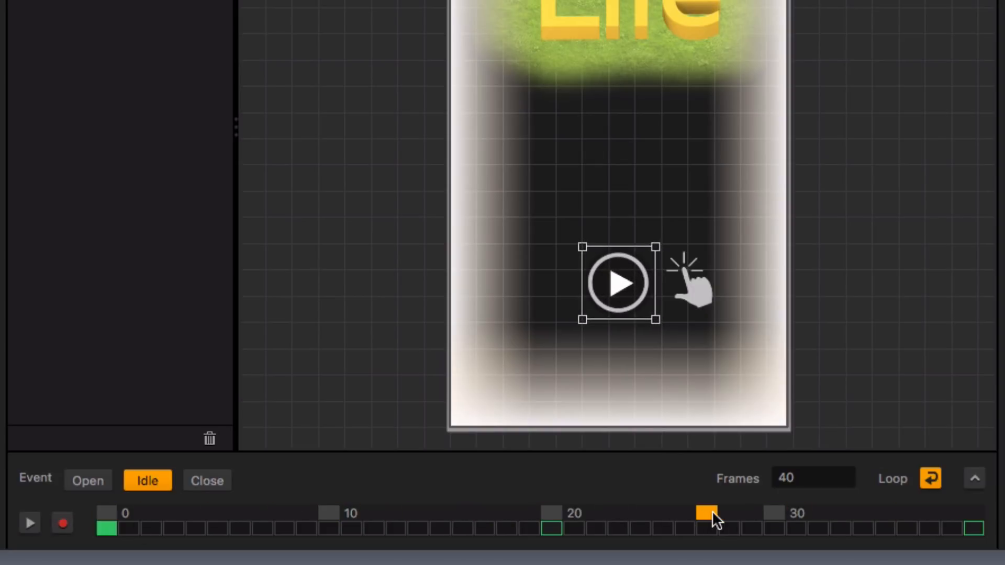
{"action": "left_click_drag", "start_coordinate": [705, 511], "coordinate": [576, 514]}
Set the length of the Idle animation to 60 frames
{"action": "left_click", "coordinate": [831, 471]}
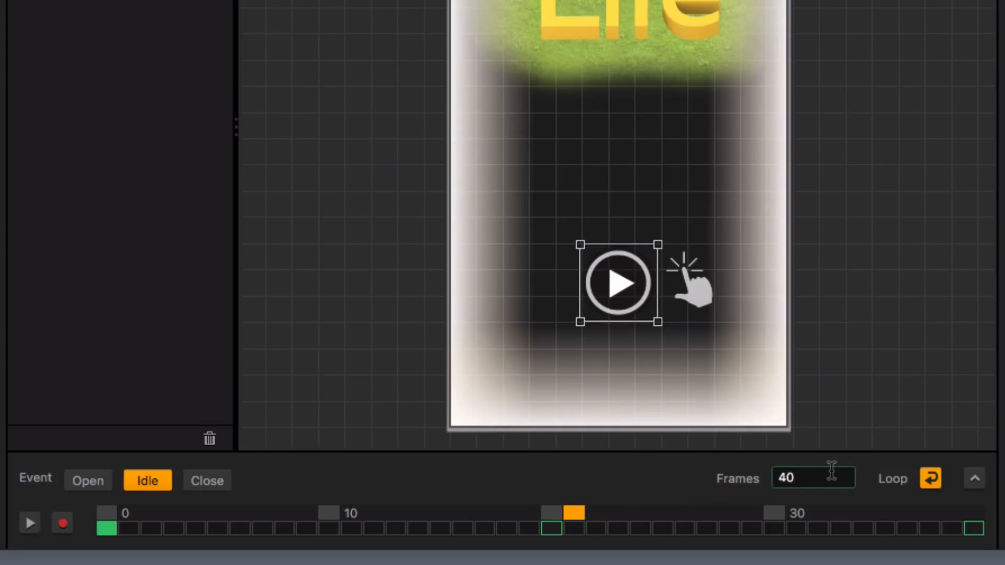
{"action": "key", "text": "BackSpace"}
{"action": "key", "text": "BackSpace"}
{"action": "type", "text": "60"}
{"action": "key", "text": "Return"}
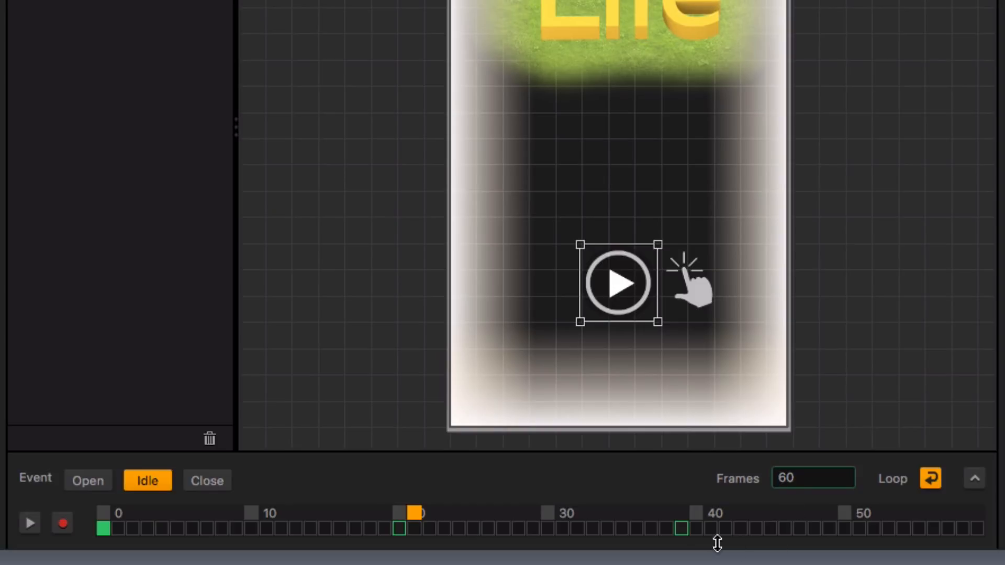
Delete the play button's keyframes at frames 39 and 20, and record its scale of 1 at the new last frame
{"action": "left_click", "coordinate": [685, 529]}
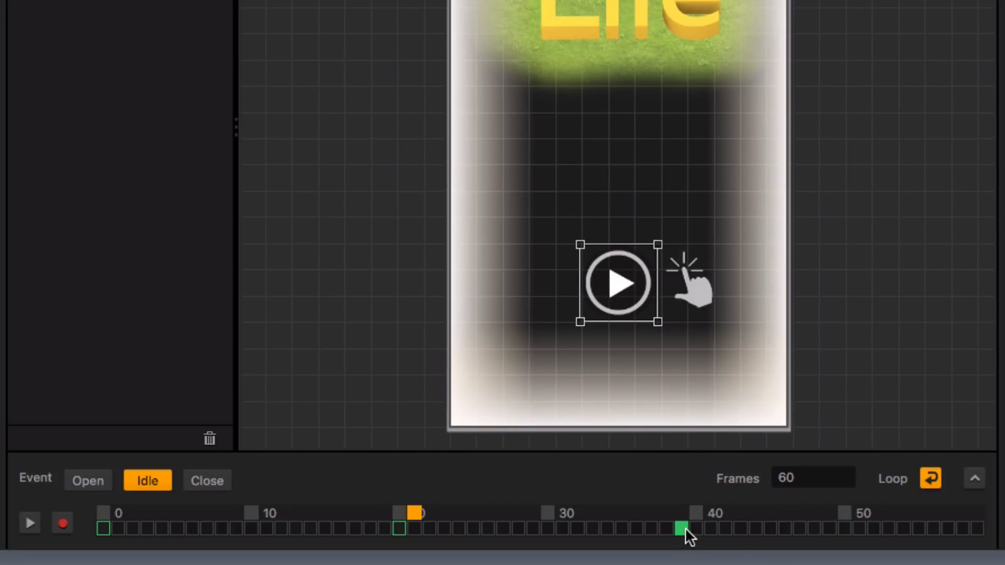
{"action": "left_click", "coordinate": [399, 529]}
{"action": "left_click", "coordinate": [62, 523]}
{"action": "left_click_drag", "start_coordinate": [407, 516], "coordinate": [977, 532]}
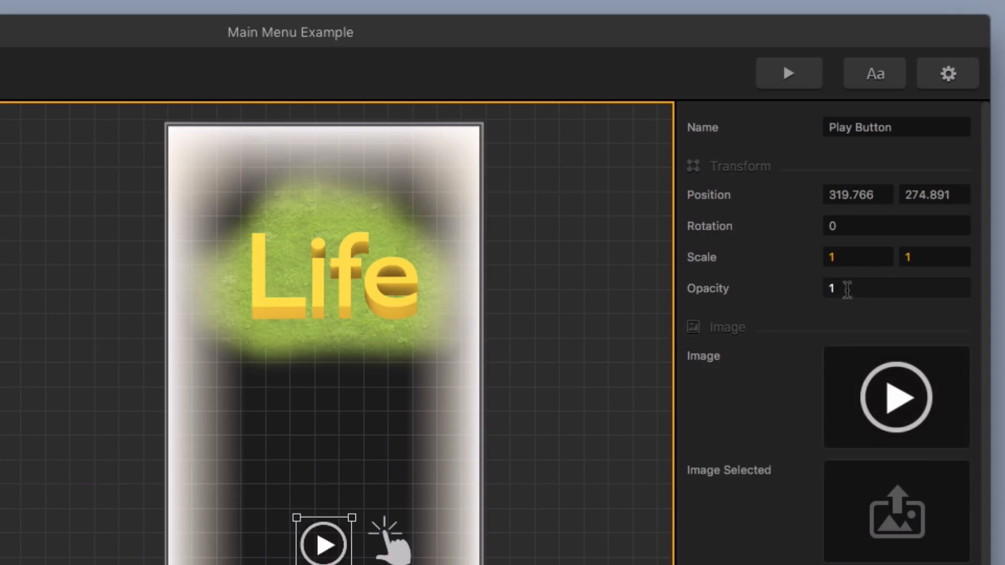
{"action": "left_click", "coordinate": [865, 257]}
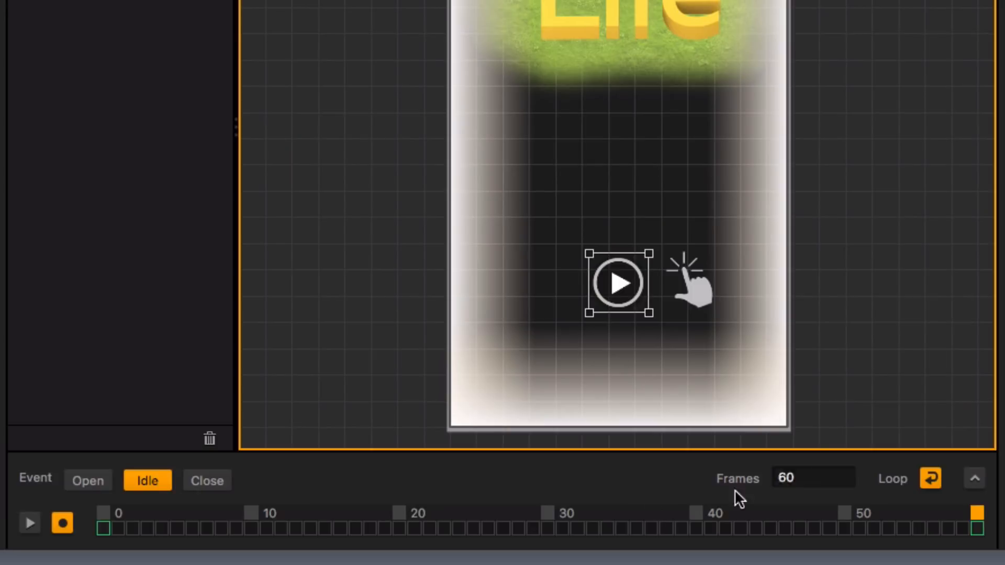
Set the play button's scale to 1.2 on both axes at frame 30 of the Idle event
{"action": "left_click", "coordinate": [548, 513]}
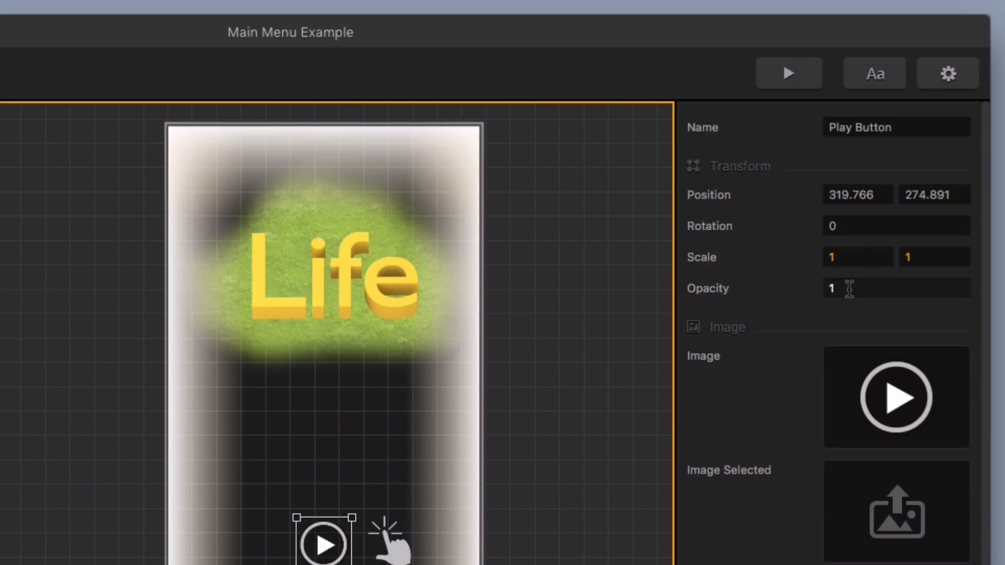
{"action": "left_click", "coordinate": [861, 257]}
{"action": "type", "text": "."}
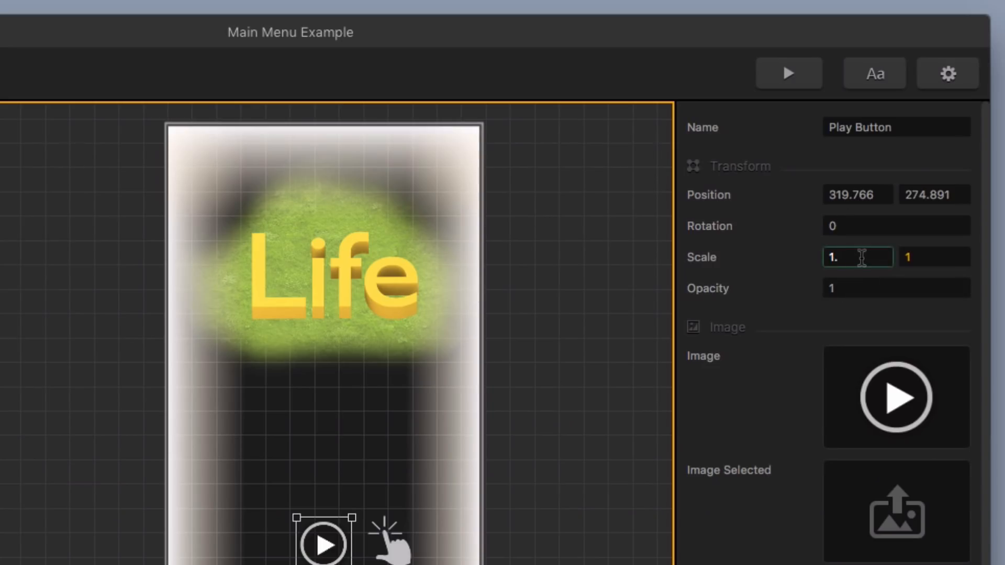
{"action": "type", "text": "2"}
{"action": "key", "text": "Tab"}
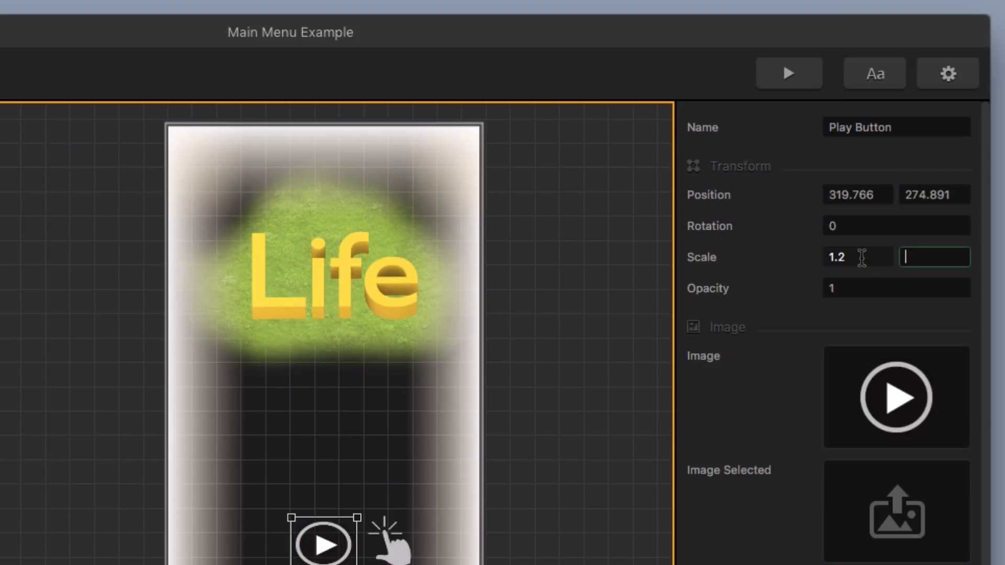
{"action": "type", "text": "1.2"}
{"action": "key", "text": "Return"}
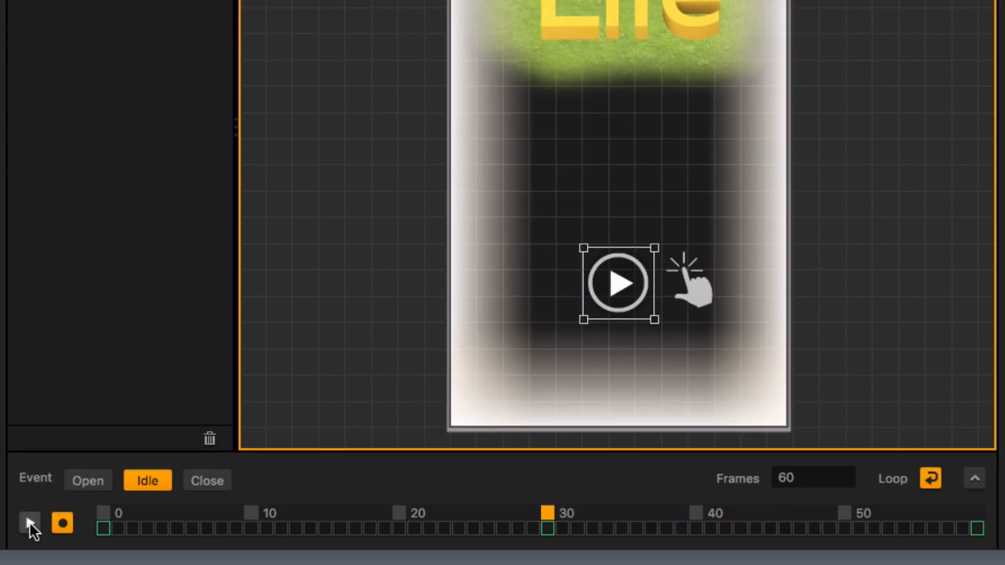
Preview the play button's revised Idle animation and stop recording
{"action": "left_click", "coordinate": [29, 522]}
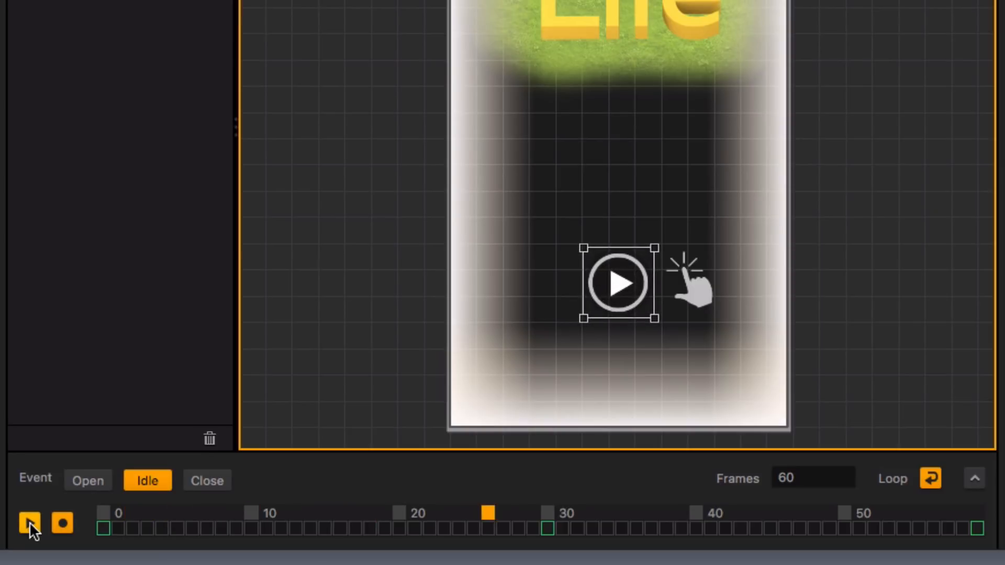
{"action": "left_click", "coordinate": [29, 523]}
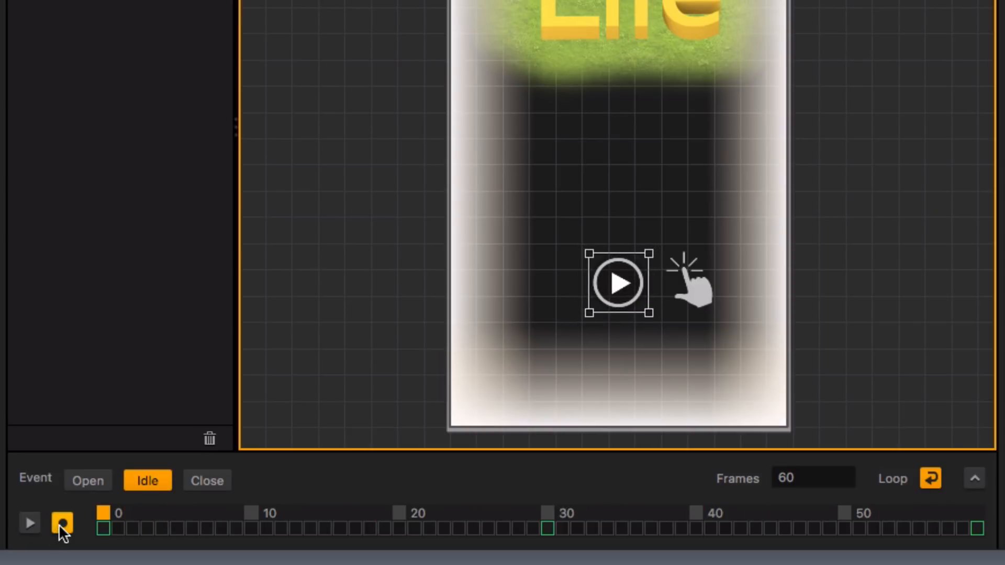
{"action": "left_click", "coordinate": [64, 524]}
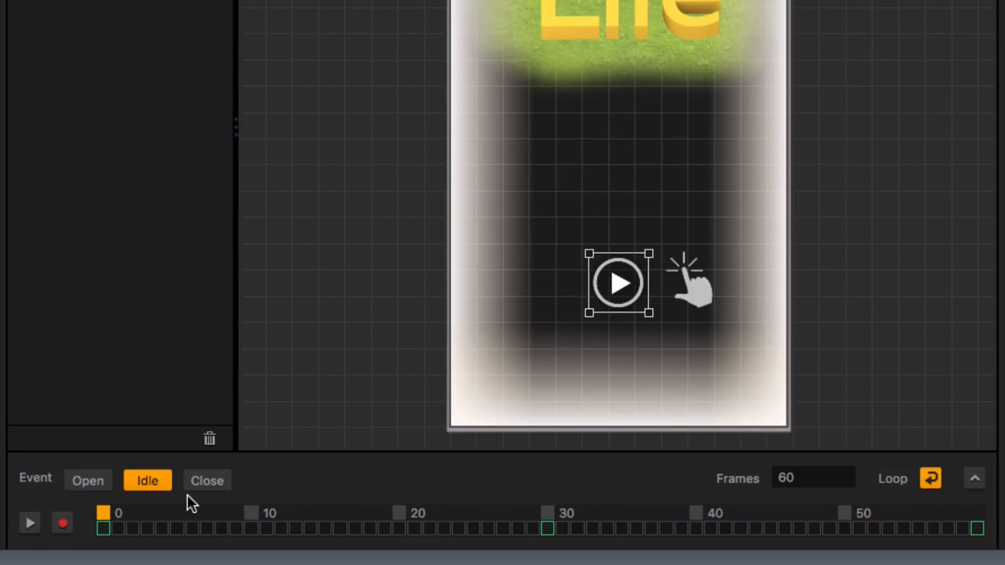
Deselect the play button and set the Close event's animation length to 20 frames
{"action": "left_click", "coordinate": [212, 477]}
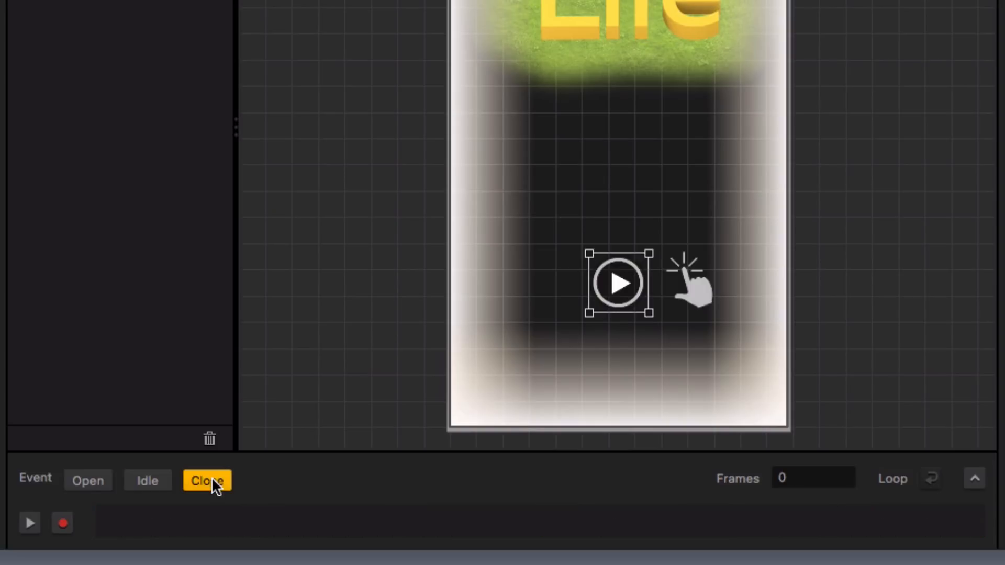
{"action": "left_click", "coordinate": [643, 215]}
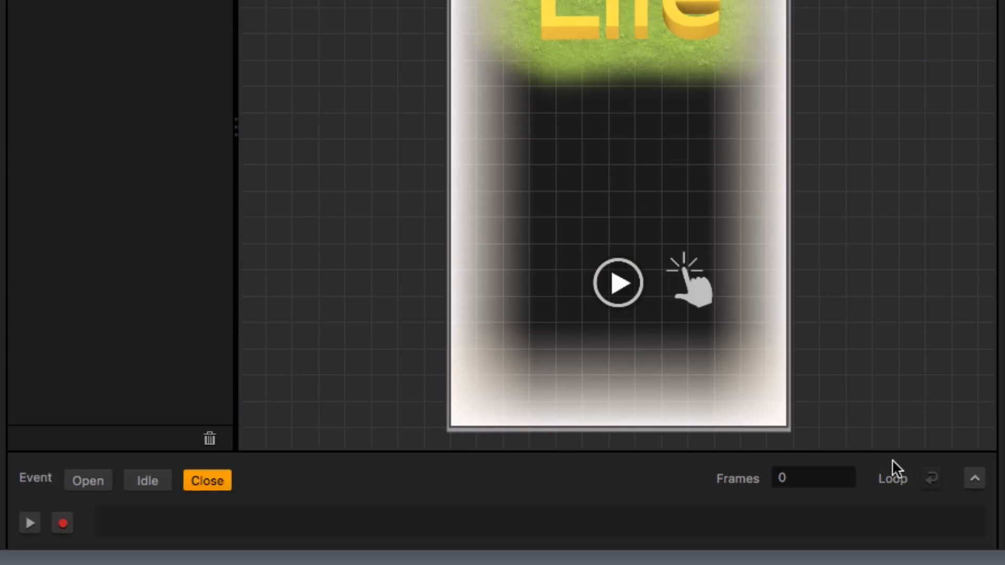
{"action": "left_click", "coordinate": [848, 476]}
{"action": "key", "text": "BackSpace"}
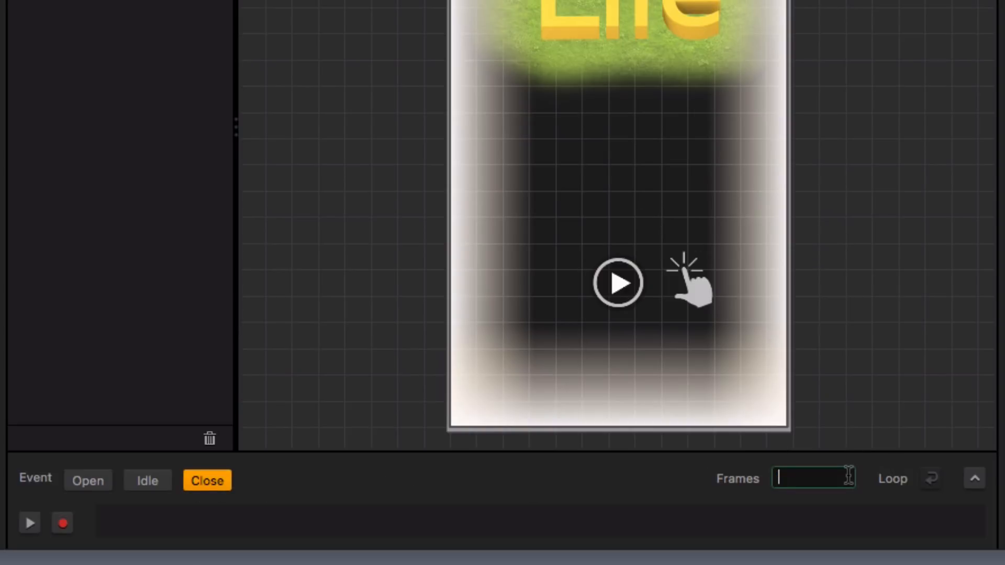
{"action": "type", "text": "20"}
{"action": "key", "text": "Return"}
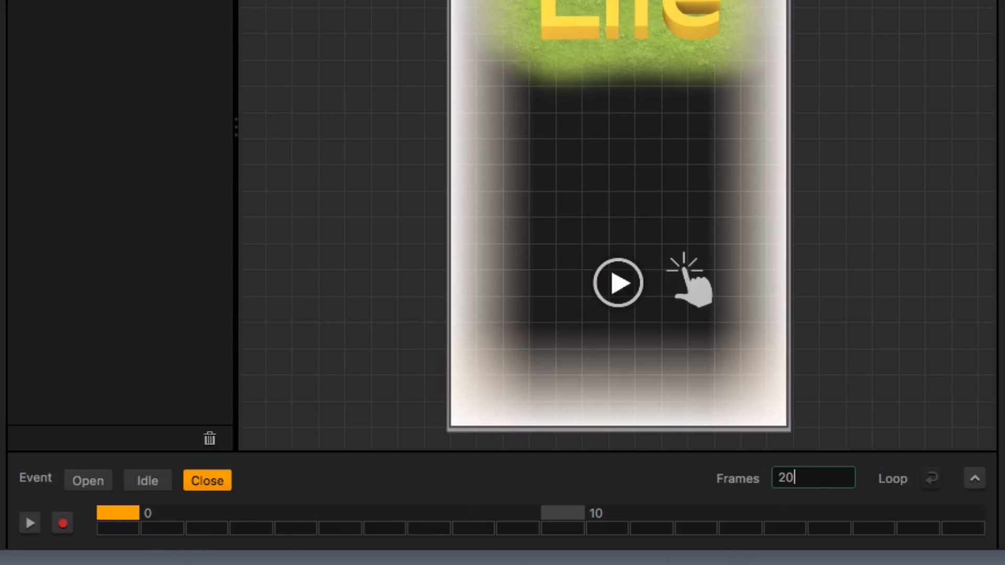
Add the white square image to the menu and stretch it to cover the whole screen frame
{"action": "left_click_drag", "start_coordinate": [734, 545], "coordinate": [700, 329]}
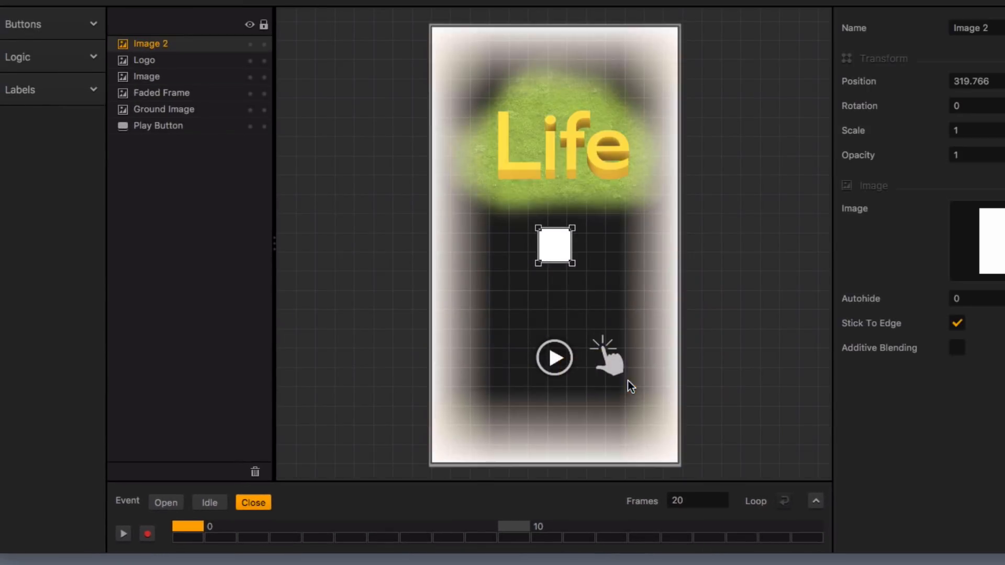
{"action": "left_click_drag", "start_coordinate": [538, 229], "coordinate": [420, 16]}
{"action": "left_click_drag", "start_coordinate": [574, 262], "coordinate": [686, 471]}
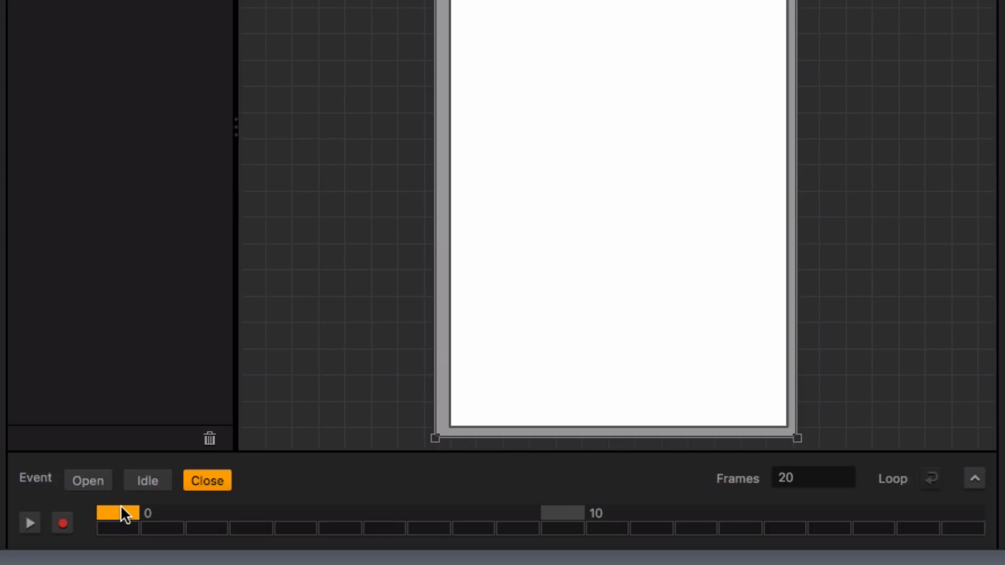
Record a keyframe with opacity 1 for the full-screen white image on the last frame of the Close event
{"action": "left_click", "coordinate": [62, 523]}
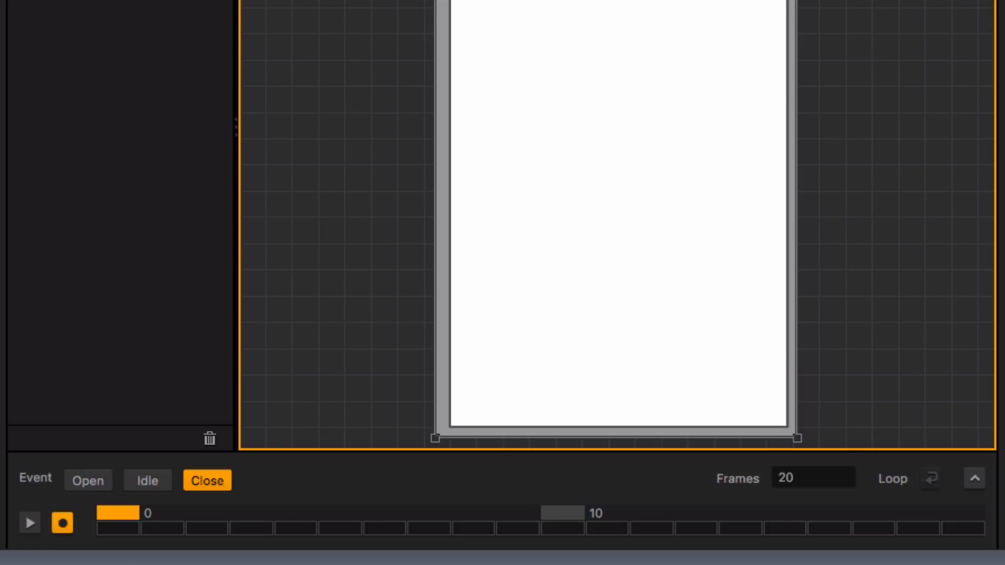
{"action": "left_click", "coordinate": [979, 513]}
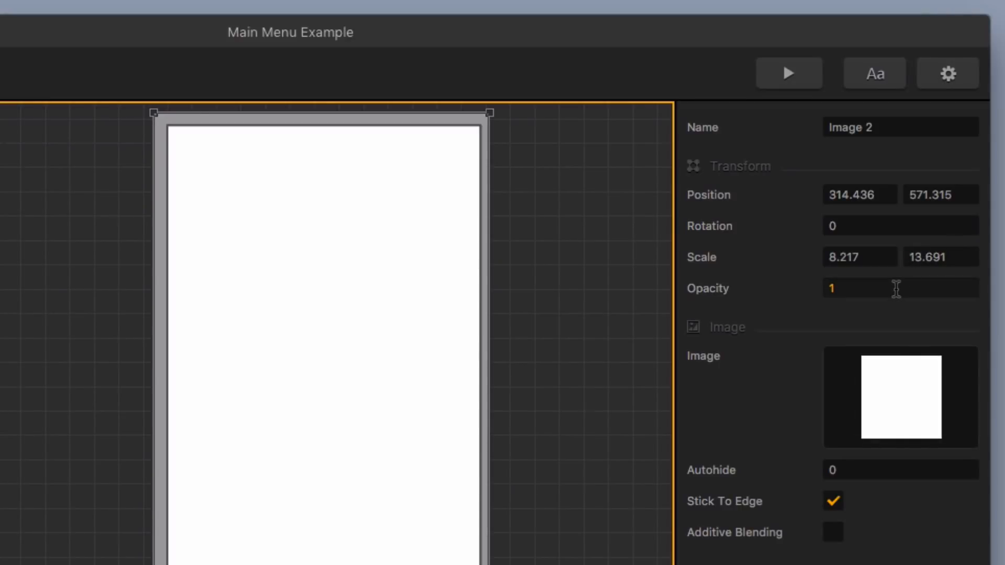
{"action": "left_click", "coordinate": [895, 289]}
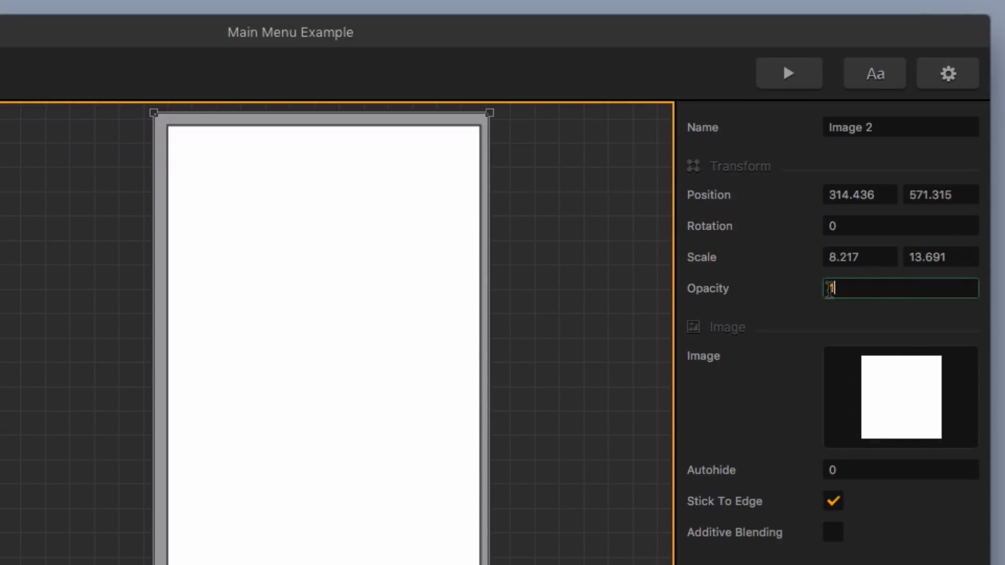
{"action": "key", "text": "Return"}
Set the white image's opacity to 0 on the first frame of the Close event
{"action": "left_click", "coordinate": [199, 534]}
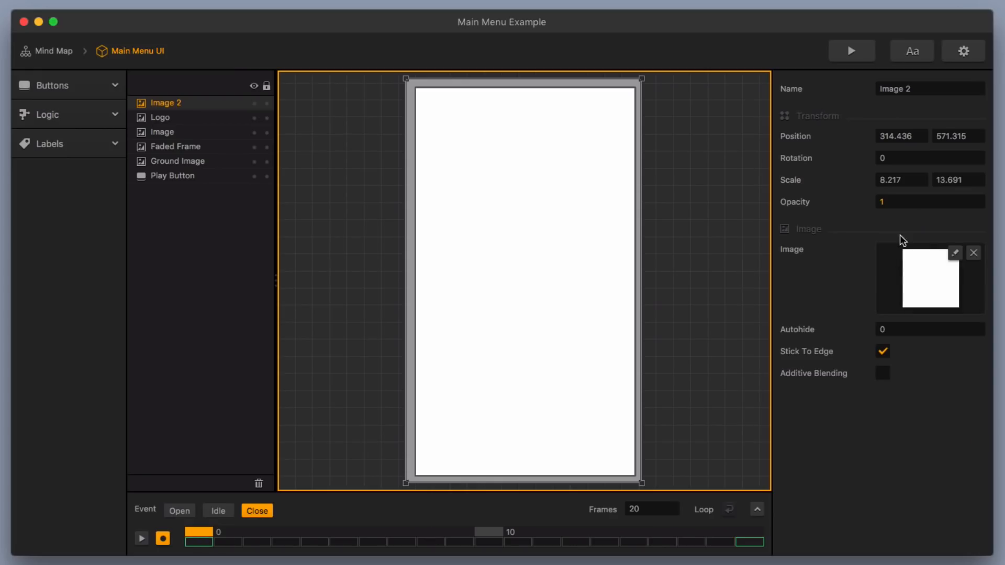
{"action": "left_click_drag", "start_coordinate": [842, 288], "coordinate": [800, 281]}
{"action": "type", "text": "0"}
{"action": "key", "text": "Return"}
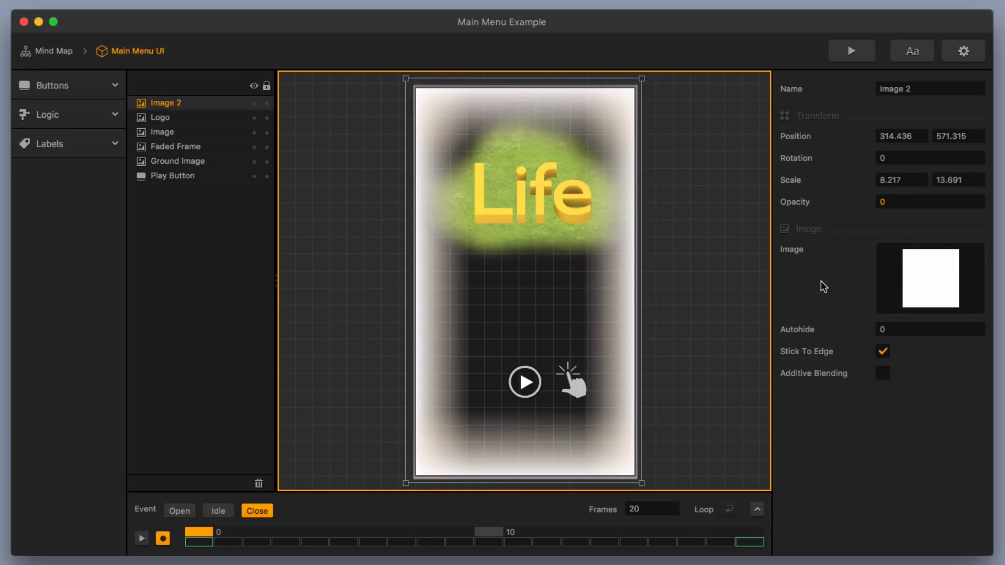
Compare the menu's Open and Close events and make the white image fully transparent in the Open event
{"action": "left_click", "coordinate": [857, 50]}
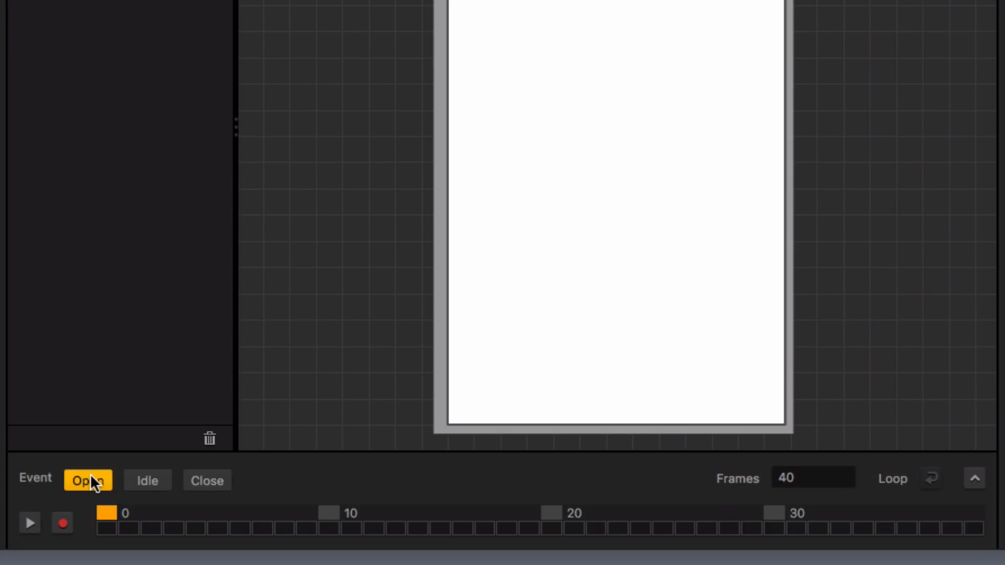
{"action": "left_click", "coordinate": [208, 481]}
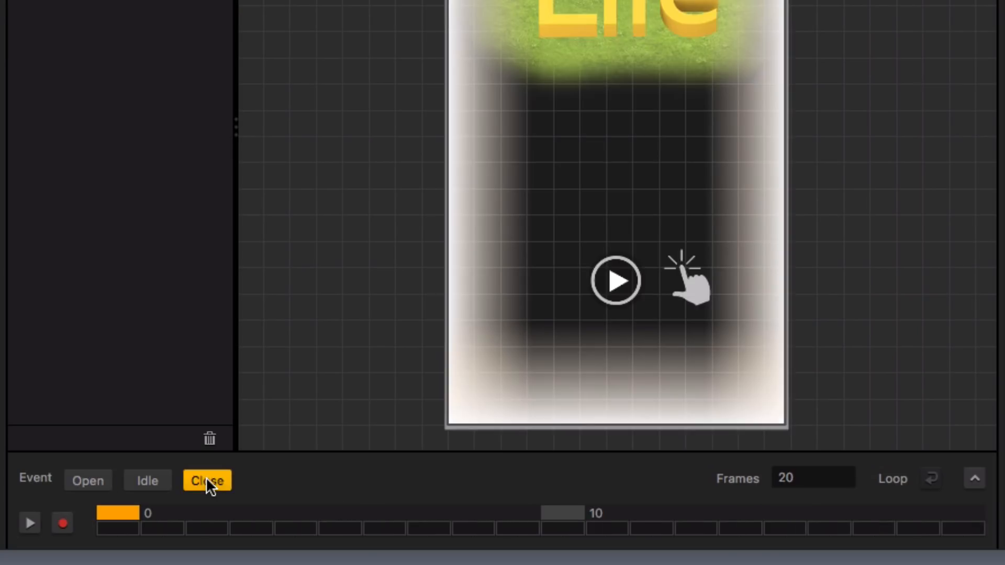
{"action": "left_click", "coordinate": [97, 482]}
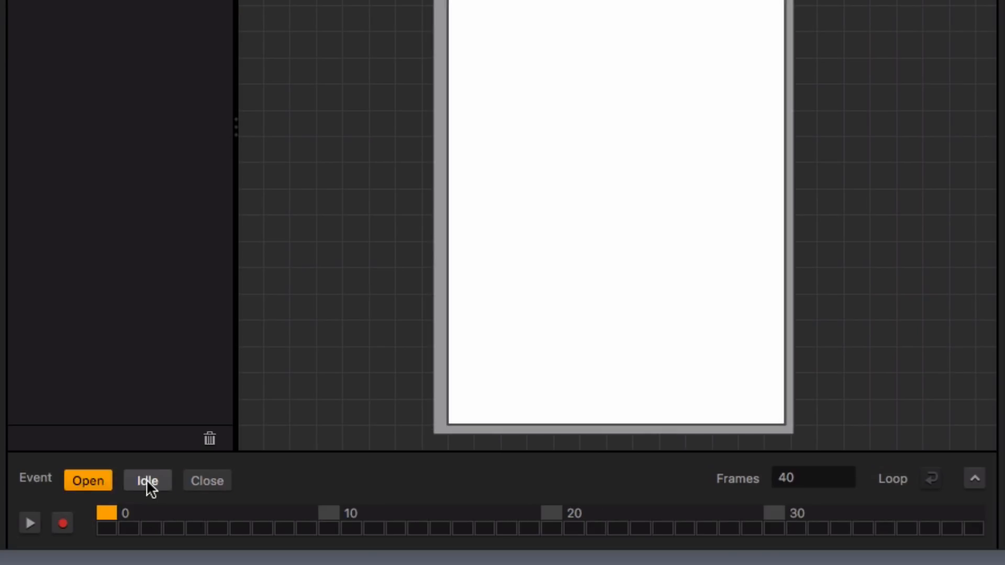
{"action": "left_click", "coordinate": [584, 386]}
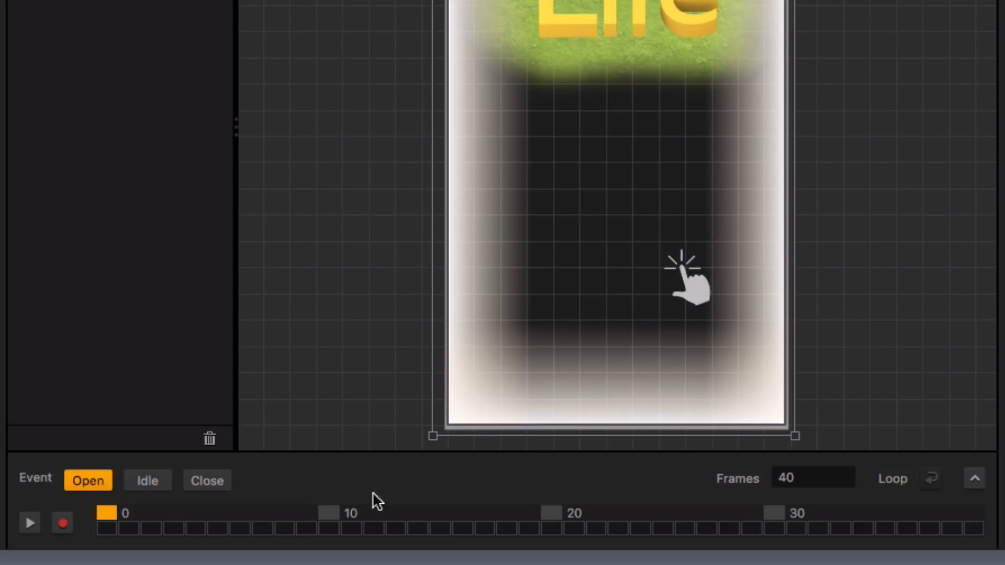
Check the white image in the Idle event and scrub through the Close event from first to last frame
{"action": "left_click", "coordinate": [149, 480]}
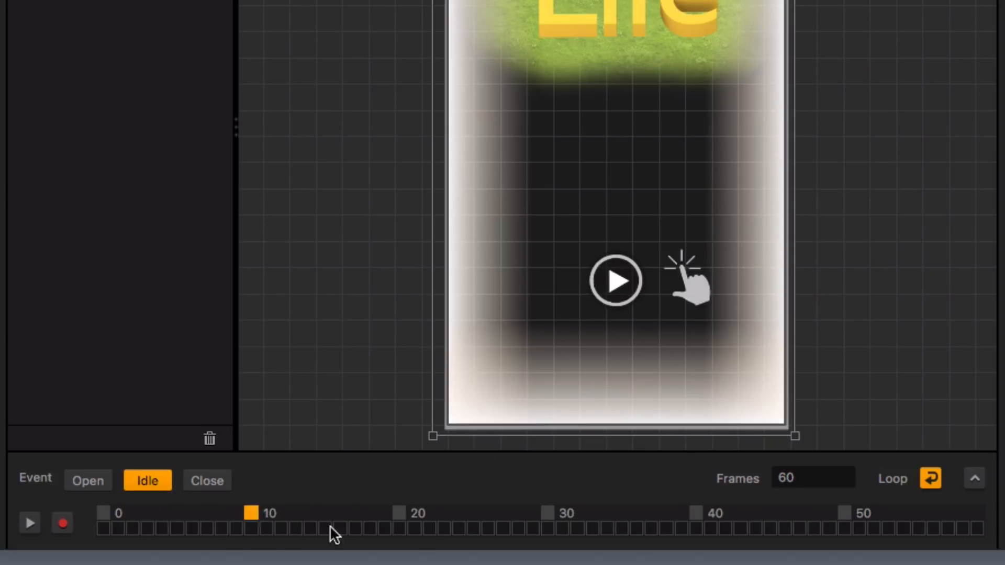
{"action": "left_click", "coordinate": [224, 480]}
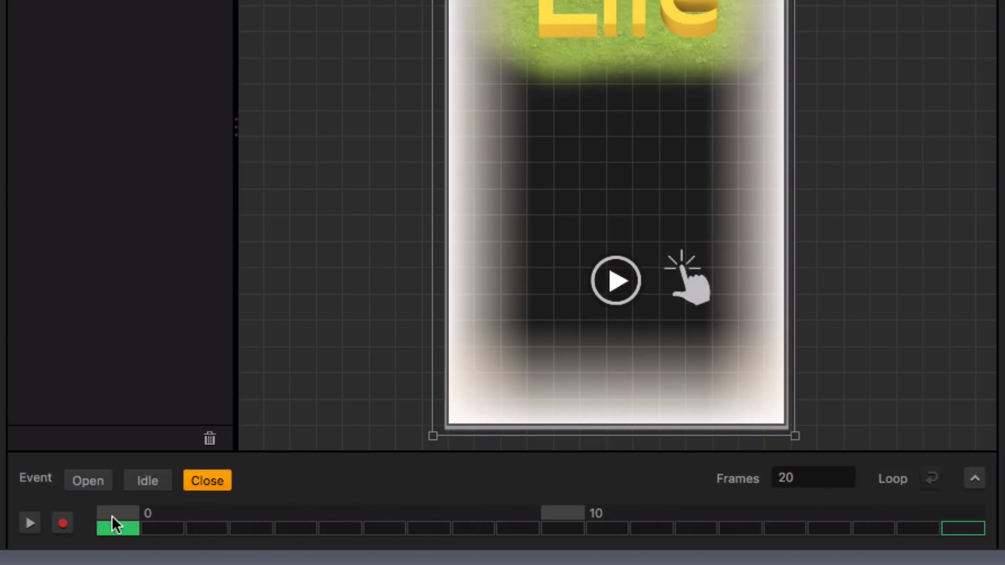
{"action": "left_click_drag", "start_coordinate": [118, 511], "coordinate": [962, 538]}
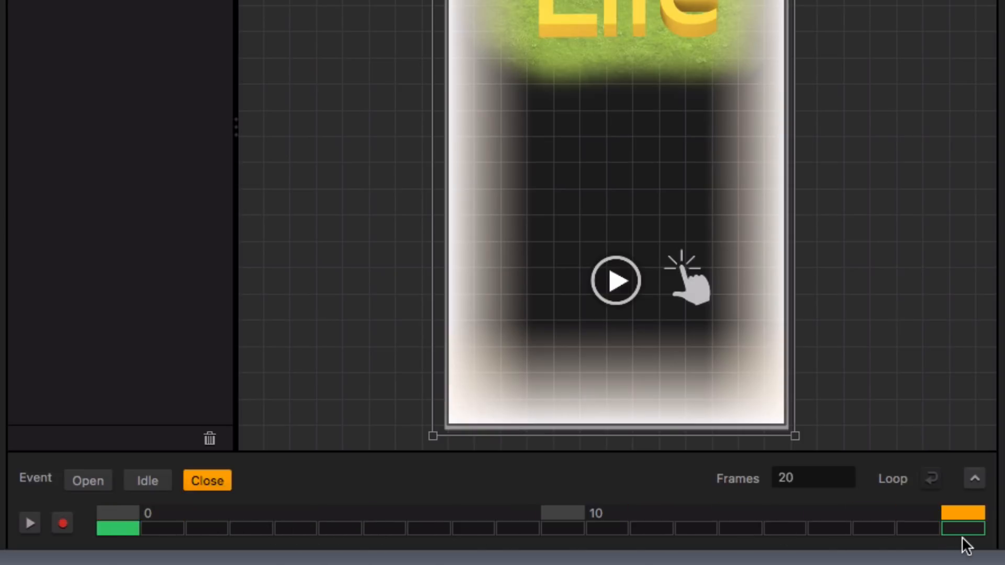
Record the white image's opacity as 0 on the first frame of the Close event
{"action": "left_click", "coordinate": [111, 511]}
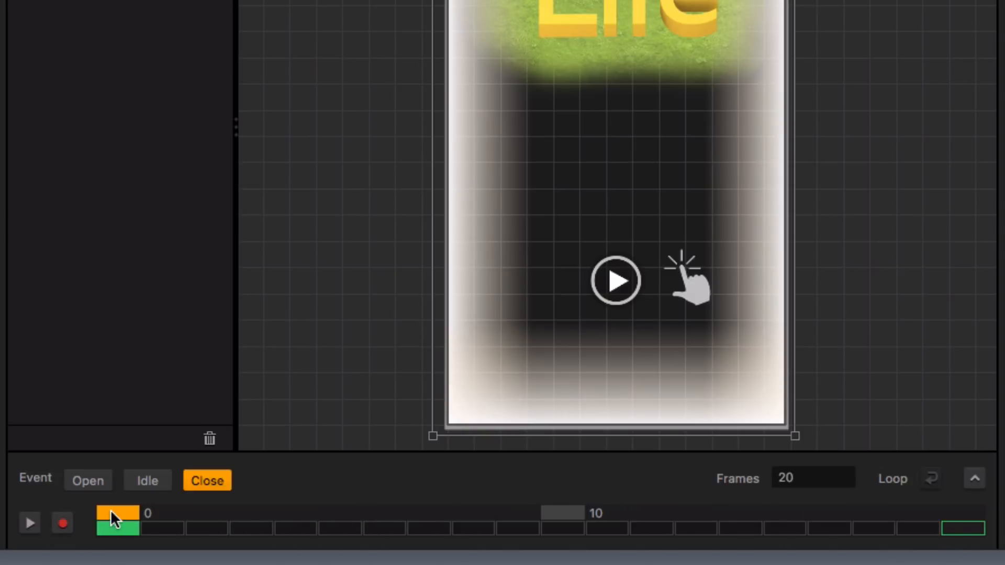
{"action": "left_click", "coordinate": [63, 523]}
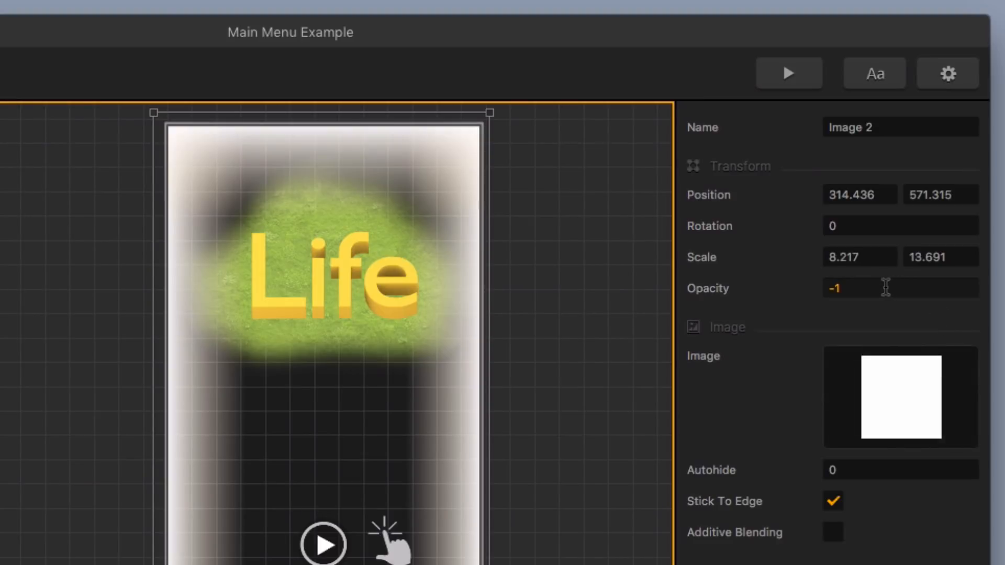
{"action": "left_click_drag", "start_coordinate": [855, 288], "coordinate": [781, 286]}
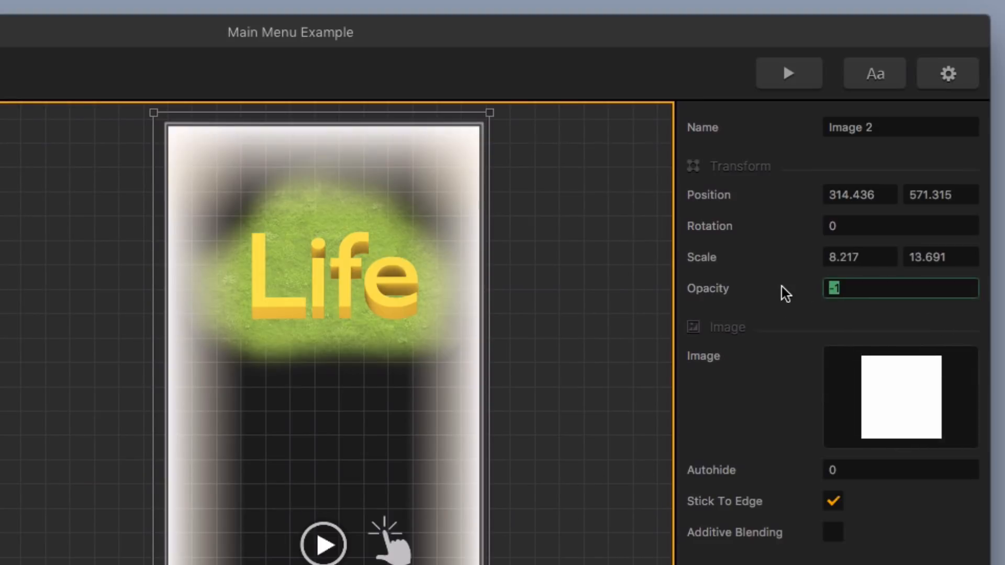
{"action": "type", "text": "0"}
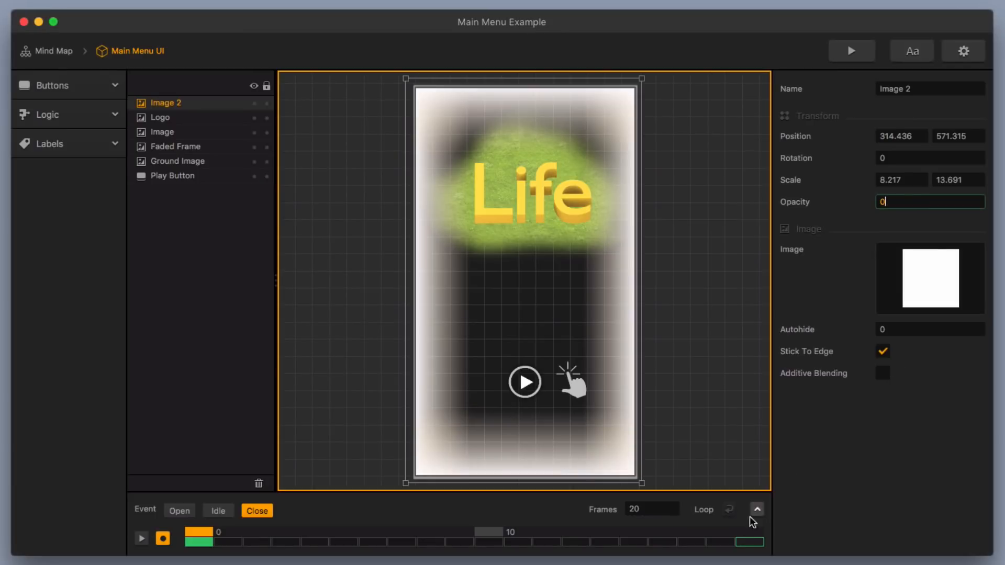
Record the white image's opacity as 1 on the last frame of the Close event
{"action": "left_click", "coordinate": [744, 539]}
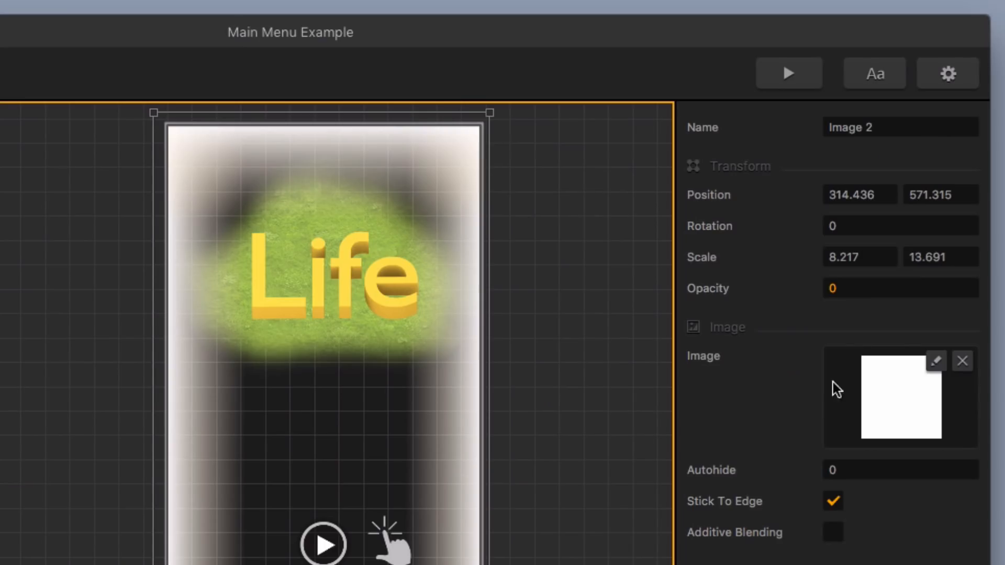
{"action": "left_click_drag", "start_coordinate": [889, 202], "coordinate": [862, 202]}
{"action": "type", "text": "1"}
{"action": "key", "text": "Return"}
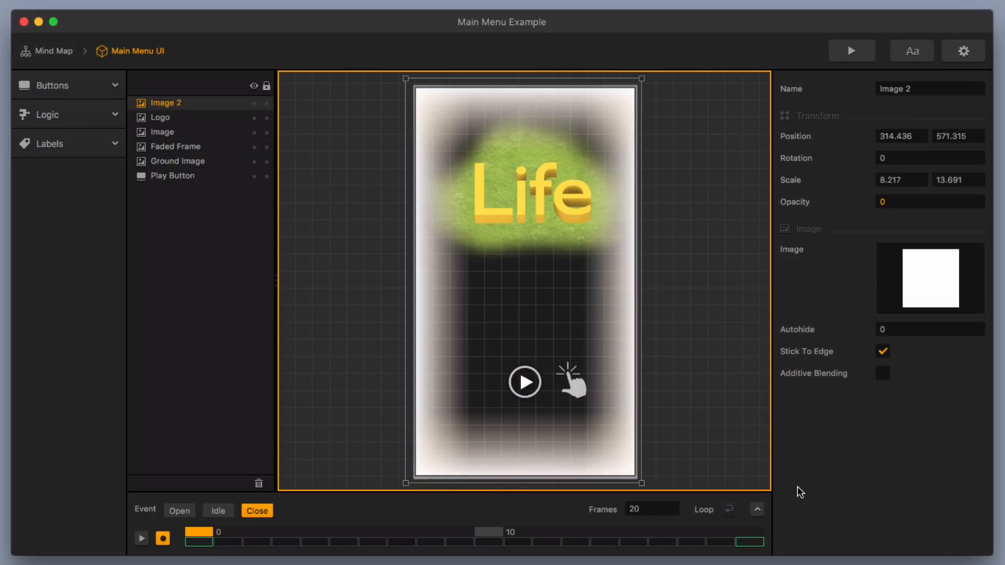
Open the World UI, add the white square image and stretch it over the whole screen frame at a scale of about 8.3 by 13.6
{"action": "left_click", "coordinate": [67, 48]}
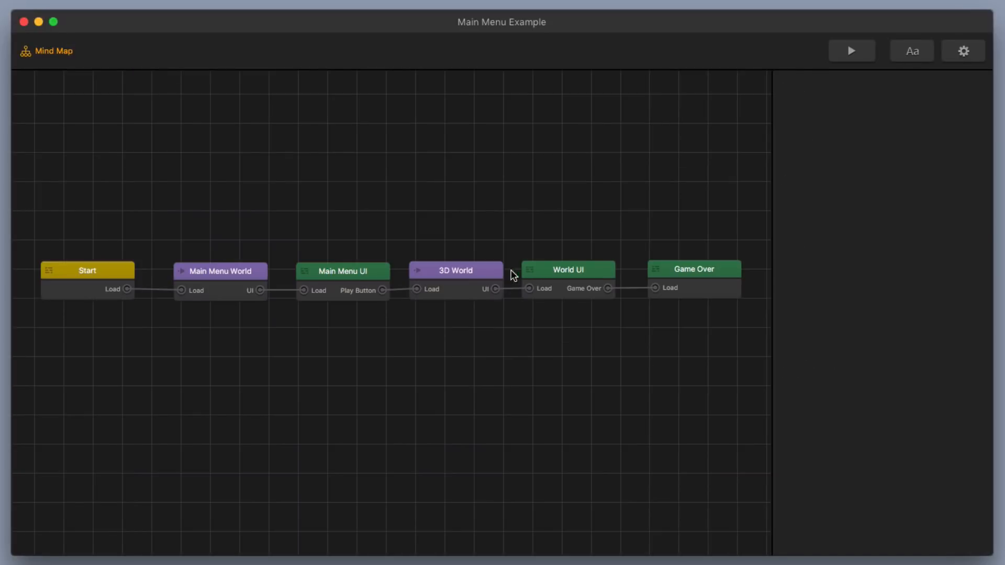
{"action": "double_click", "coordinate": [571, 270]}
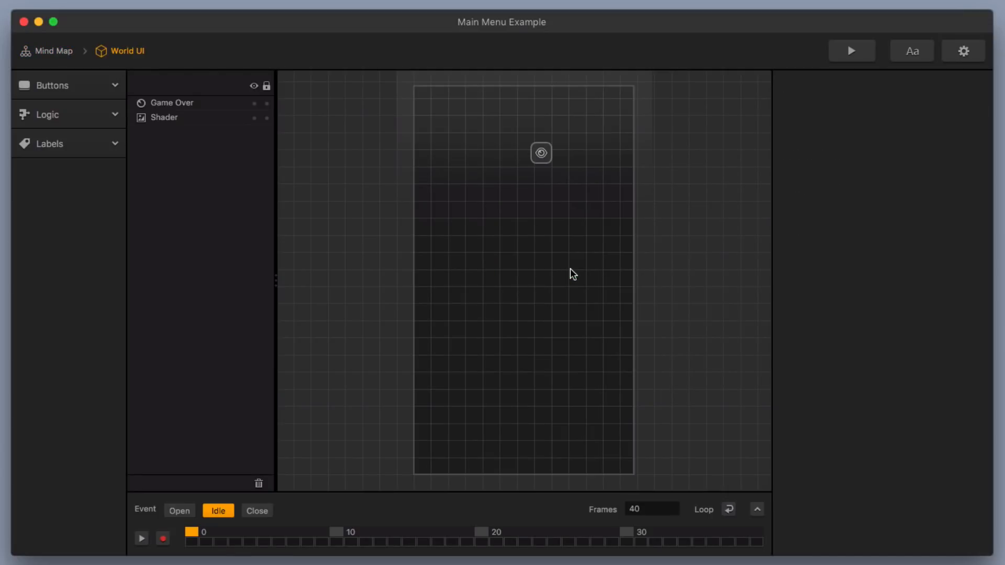
{"action": "left_click_drag", "start_coordinate": [974, 314], "coordinate": [617, 399]}
{"action": "left_click_drag", "start_coordinate": [511, 267], "coordinate": [396, 72]}
{"action": "left_click_drag", "start_coordinate": [541, 295], "coordinate": [647, 482]}
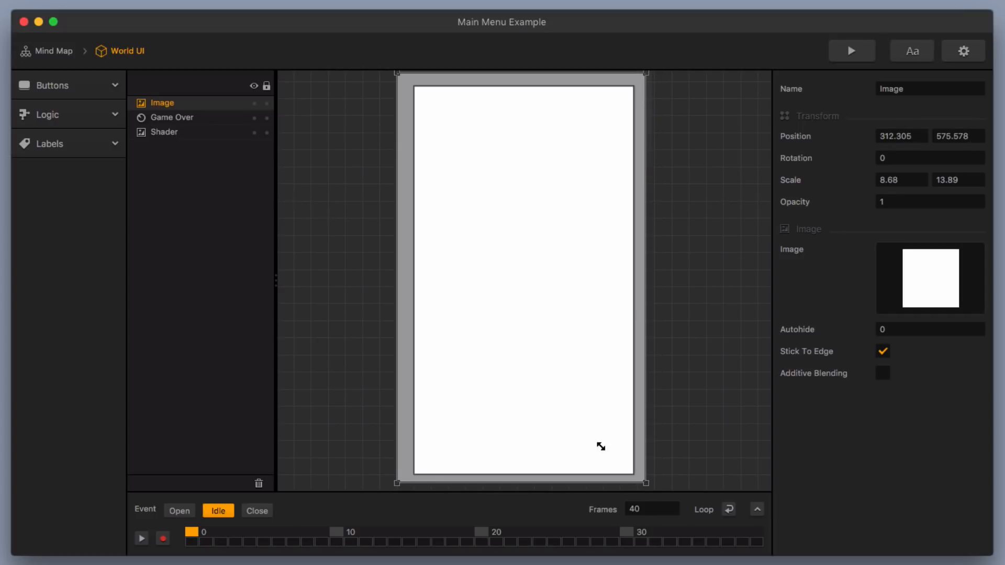
{"action": "left_click_drag", "start_coordinate": [396, 71], "coordinate": [408, 81]}
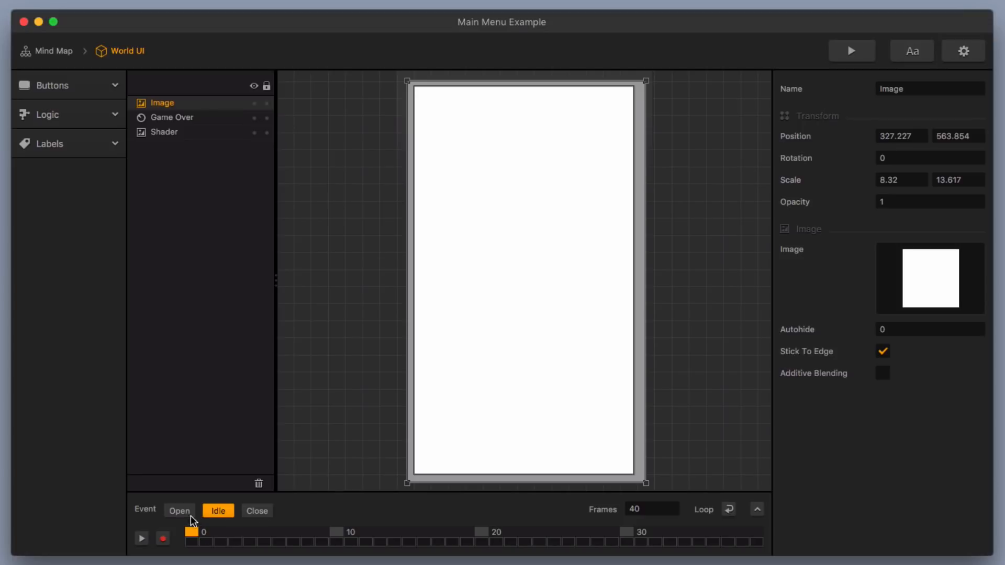
Record a keyframe with opacity 1 for the World UI's white image on the first frame of the Open event
{"action": "left_click", "coordinate": [178, 512]}
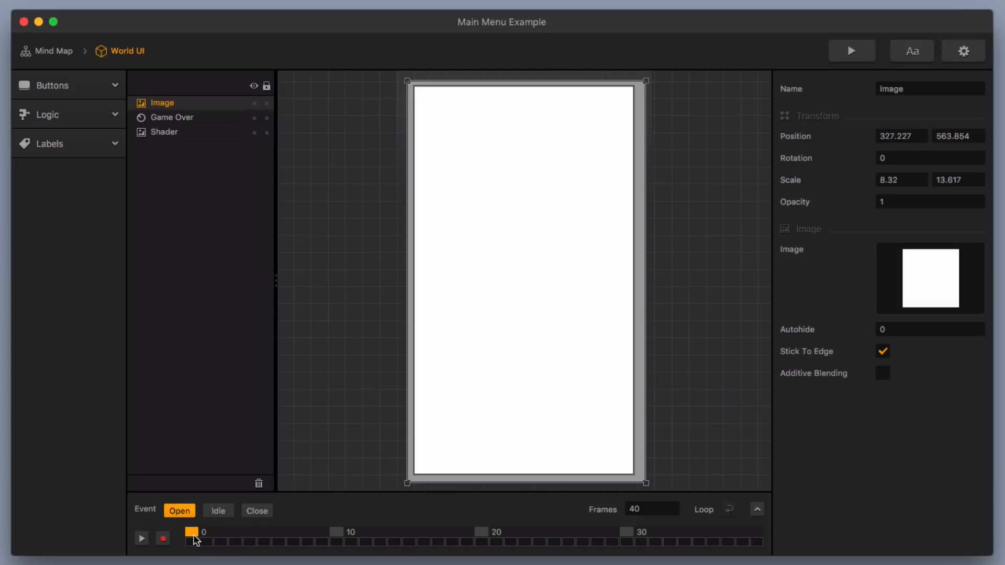
{"action": "left_click", "coordinate": [162, 538]}
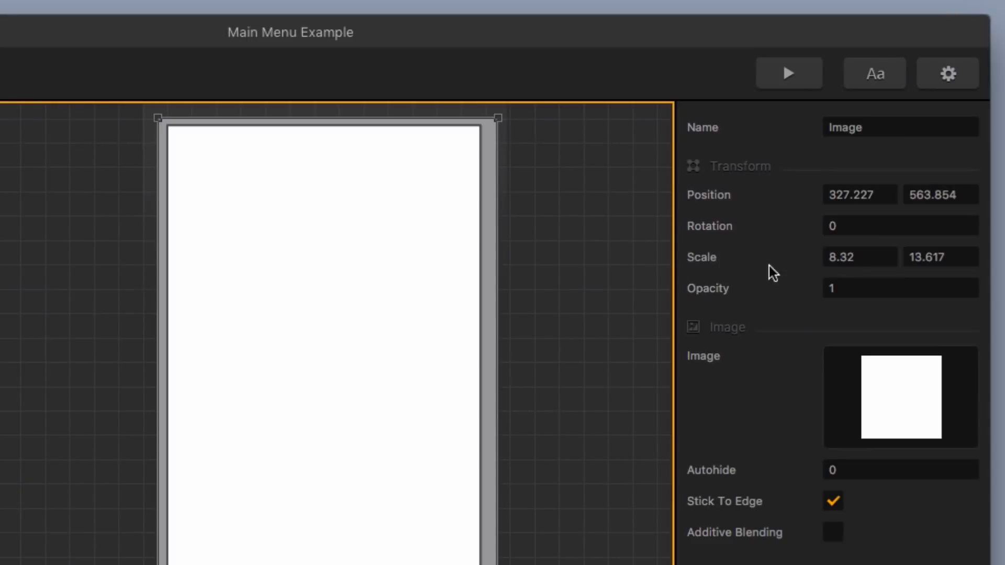
{"action": "left_click", "coordinate": [838, 295]}
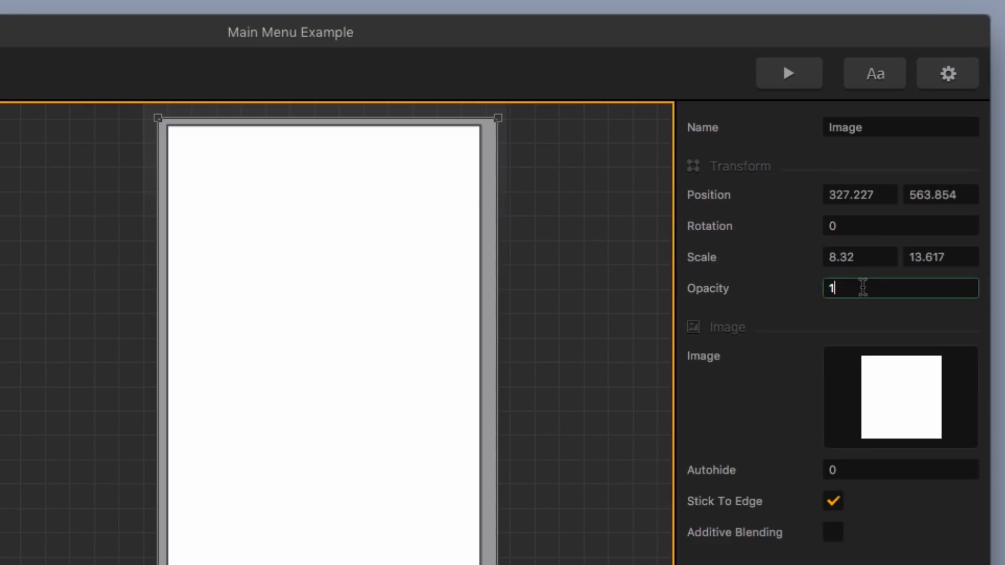
{"action": "double_click", "coordinate": [863, 287]}
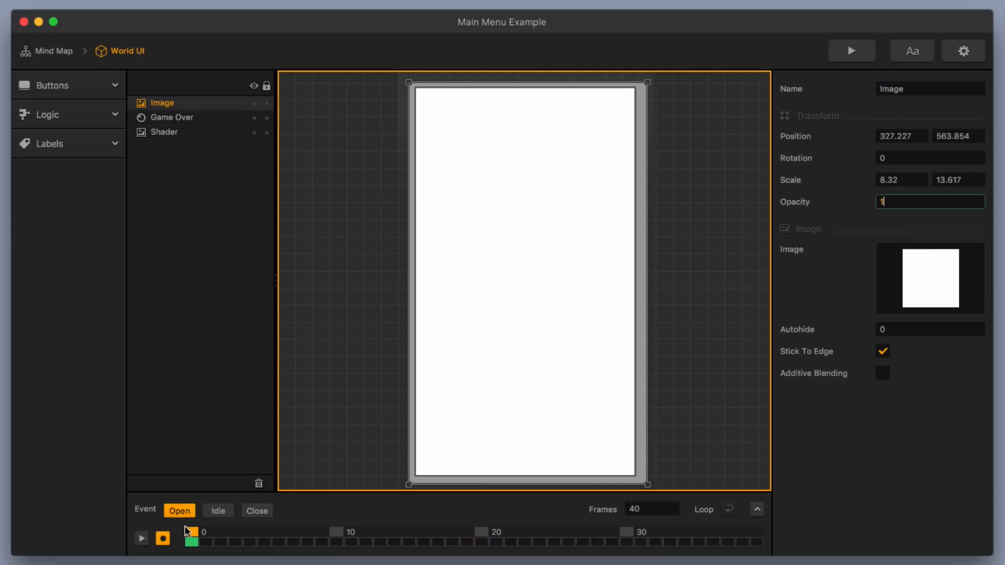
Set the World UI's Open event animation length to 20 frames
{"action": "left_click_drag", "start_coordinate": [192, 536], "coordinate": [757, 537]}
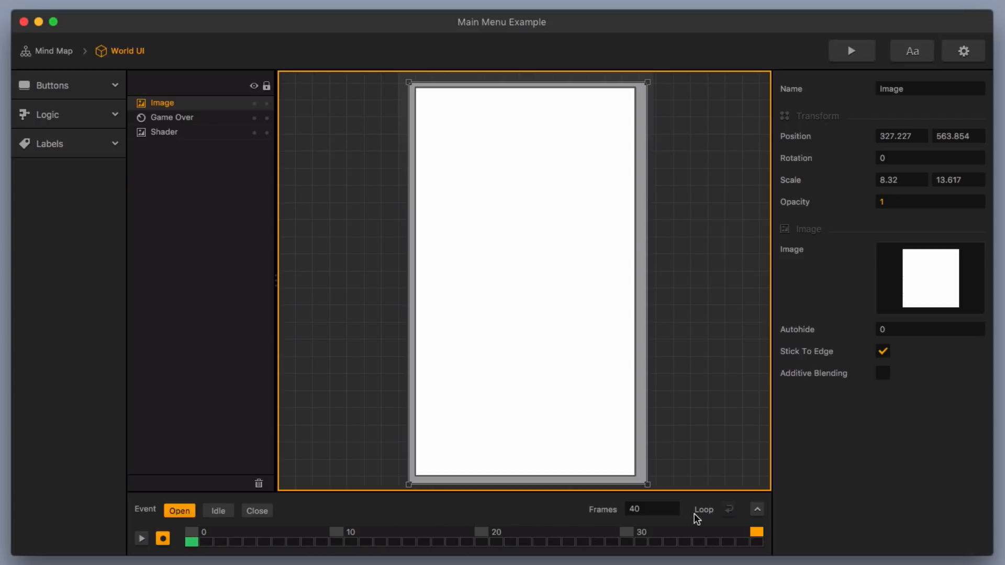
{"action": "left_click", "coordinate": [669, 510]}
{"action": "type", "text": "20"}
{"action": "key", "text": "Return"}
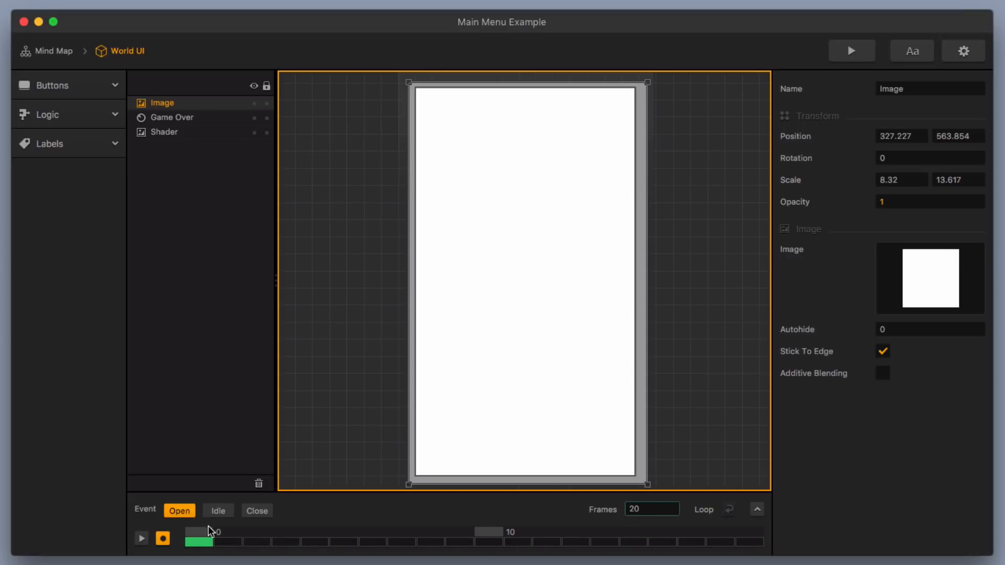
Set the white image's opacity to 0 on the last frame of the World UI's Open event
{"action": "left_click_drag", "start_coordinate": [203, 529], "coordinate": [749, 538]}
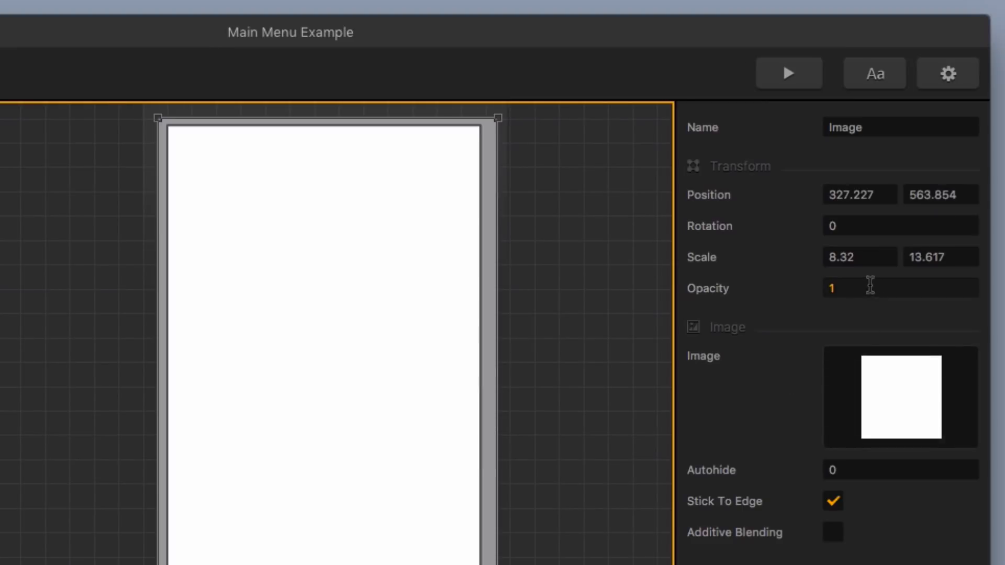
{"action": "left_click", "coordinate": [907, 201]}
{"action": "type", "text": "0"}
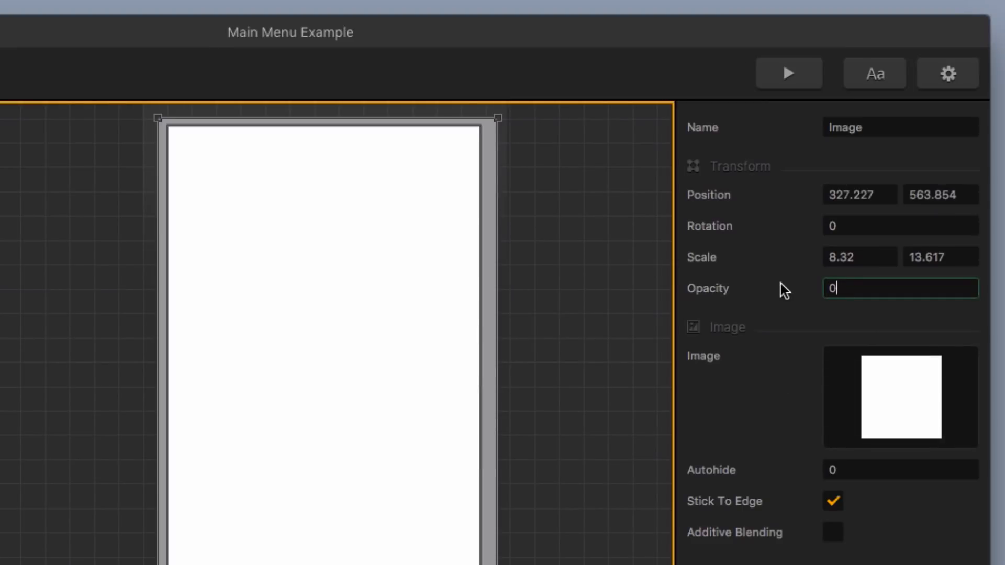
{"action": "key", "text": "Return"}
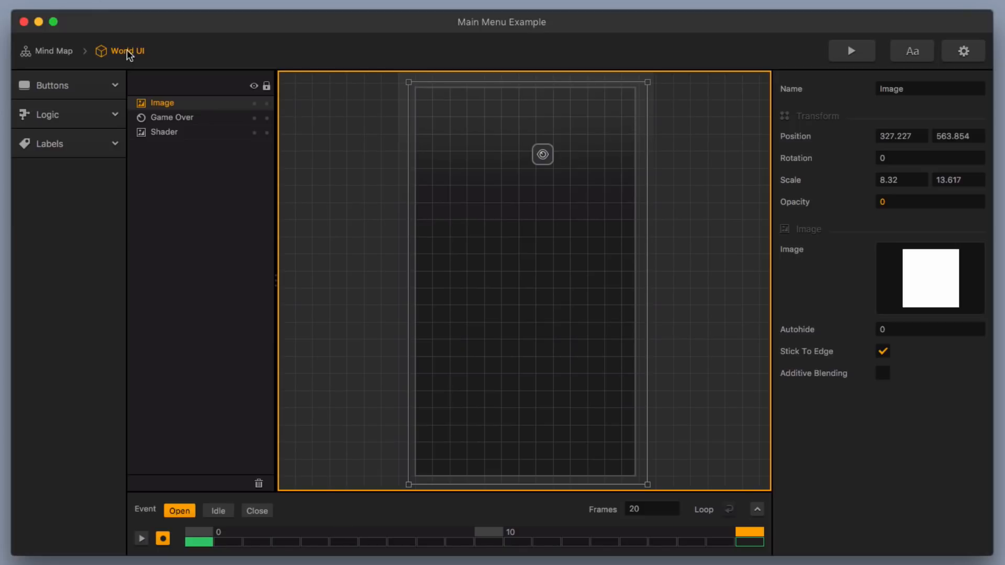
Return to the Mind Map and open the Main Menu UI
{"action": "left_click", "coordinate": [54, 51]}
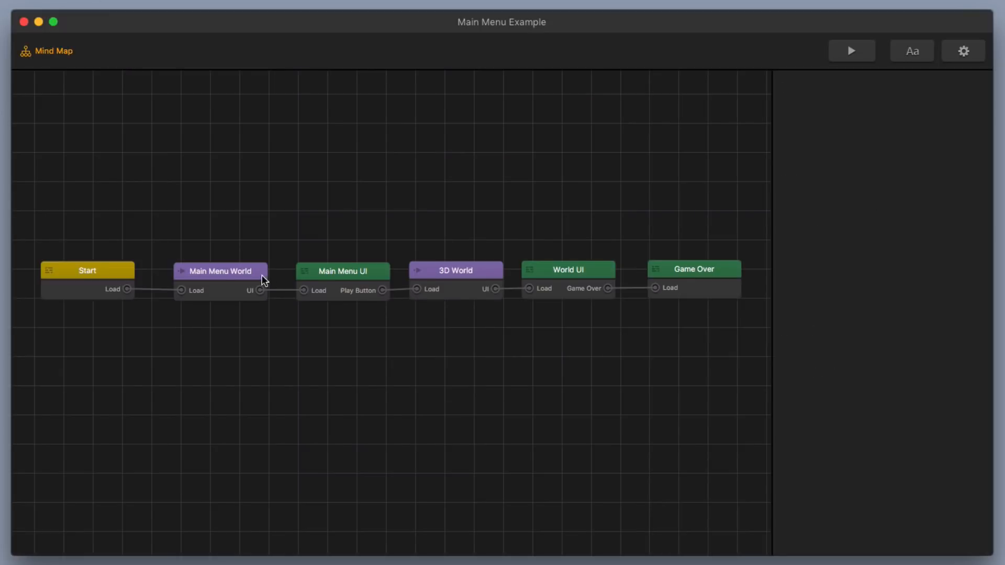
{"action": "left_click", "coordinate": [344, 273]}
{"action": "double_click", "coordinate": [343, 273]}
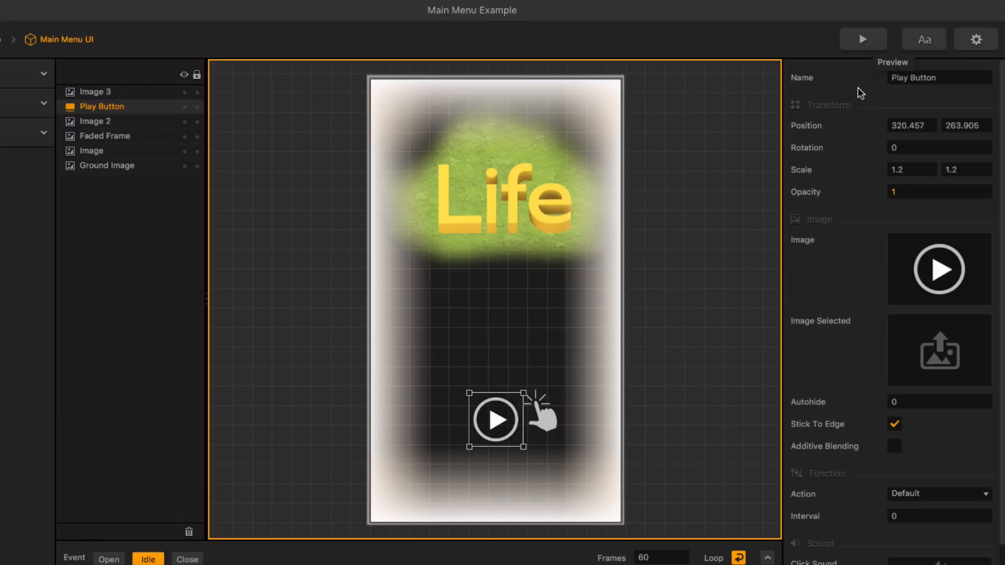
Preview the game, start it with the menu's play button and make the ball jump to check the white fade transition
{"action": "left_click", "coordinate": [873, 38]}
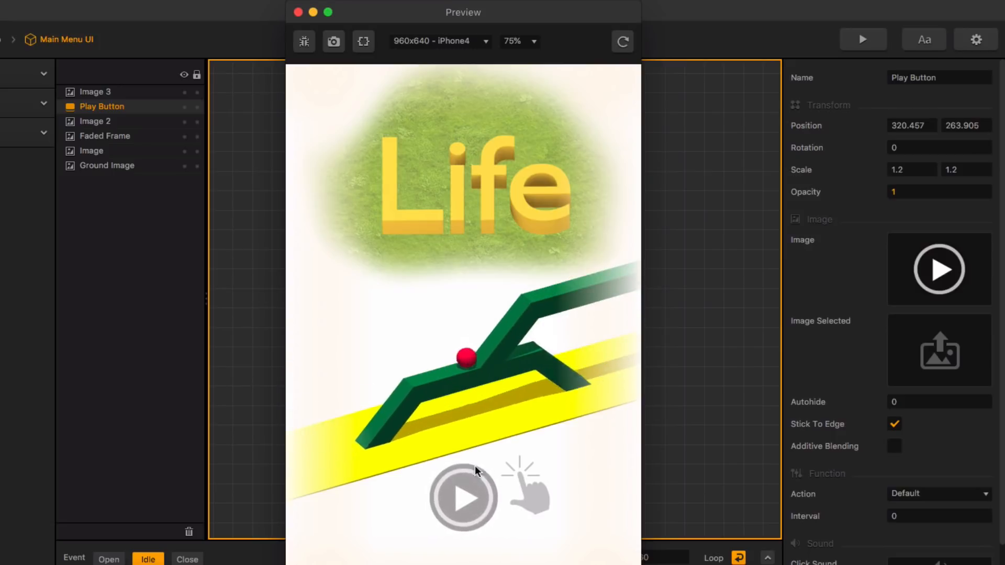
{"action": "left_click", "coordinate": [464, 499]}
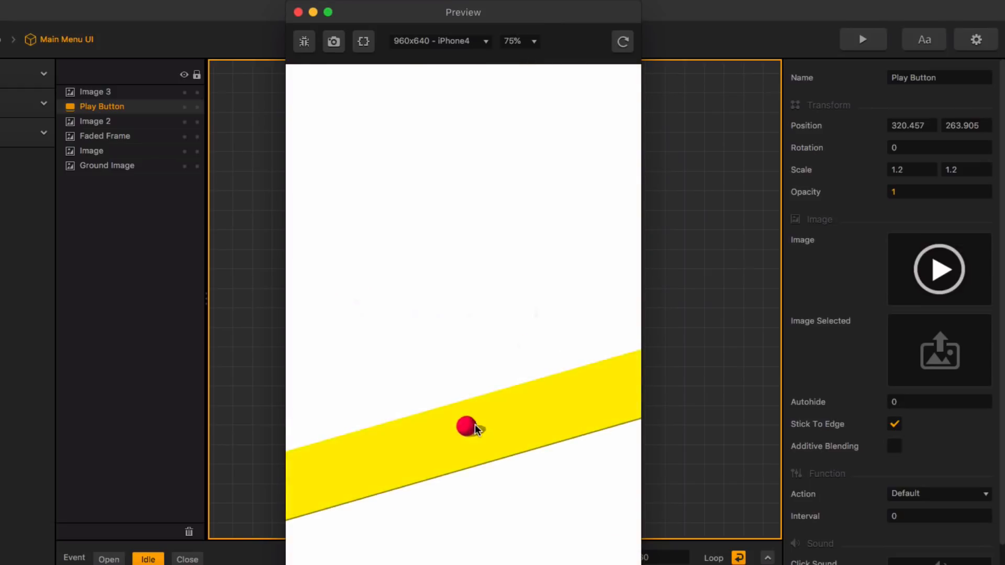
{"action": "left_click", "coordinate": [505, 440]}
{"action": "left_click", "coordinate": [504, 439]}
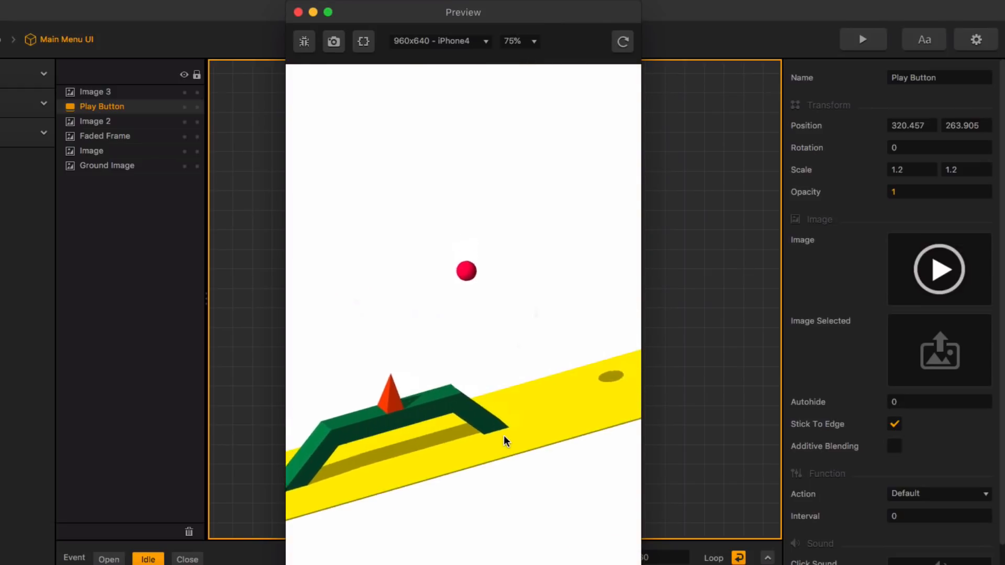
{"action": "left_click", "coordinate": [505, 439]}
{"action": "left_click", "coordinate": [504, 438]}
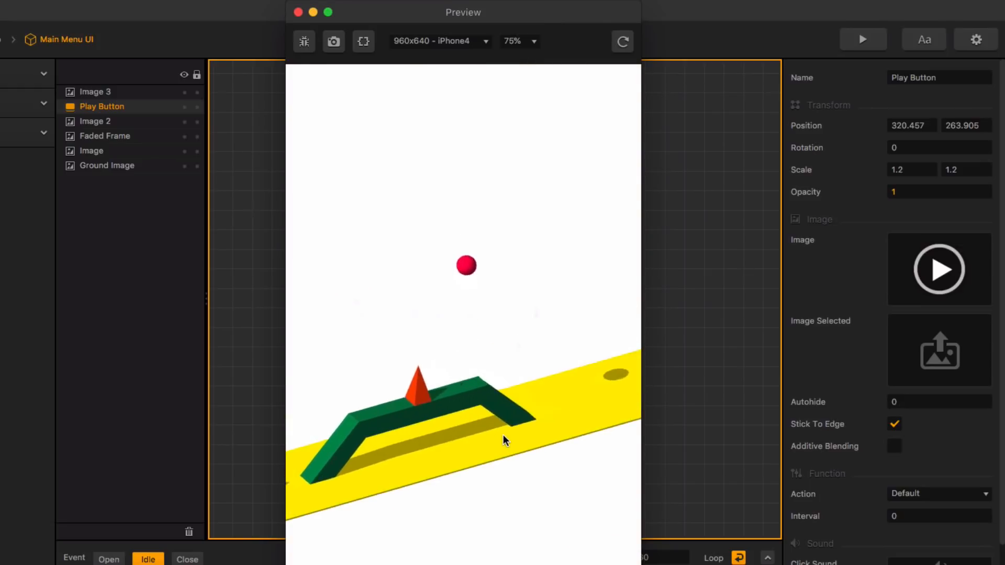
Keep the ball jumping over the obstacles in the running game preview and close the preview
{"action": "left_click", "coordinate": [527, 463]}
{"action": "left_click", "coordinate": [528, 462]}
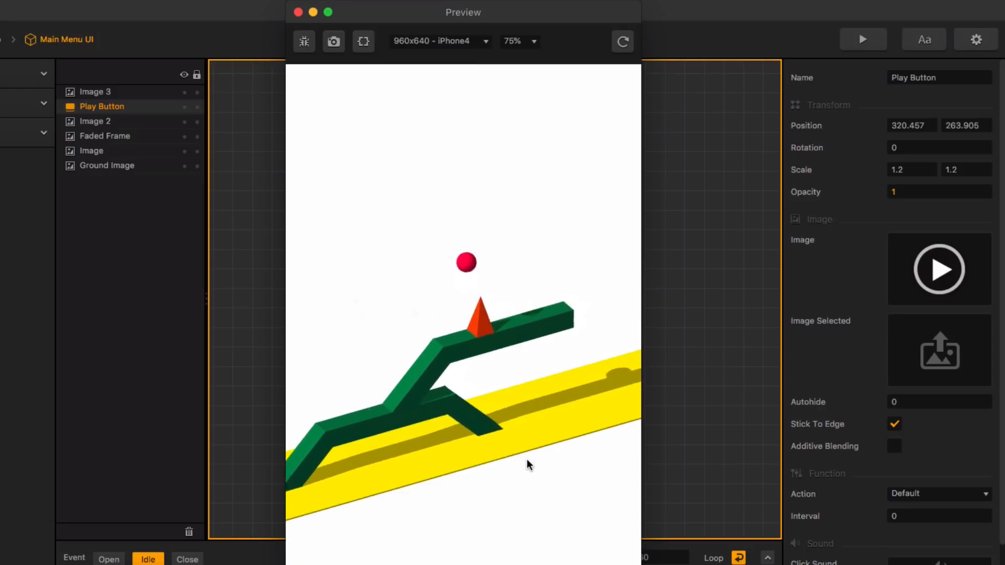
{"action": "left_click", "coordinate": [527, 460]}
{"action": "left_click", "coordinate": [527, 460]}
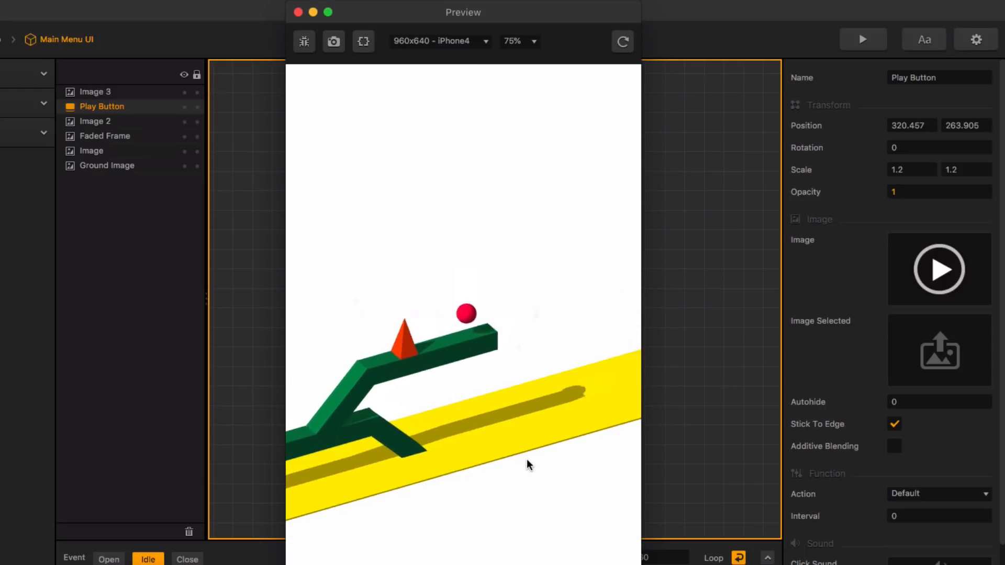
{"action": "left_click", "coordinate": [298, 11]}
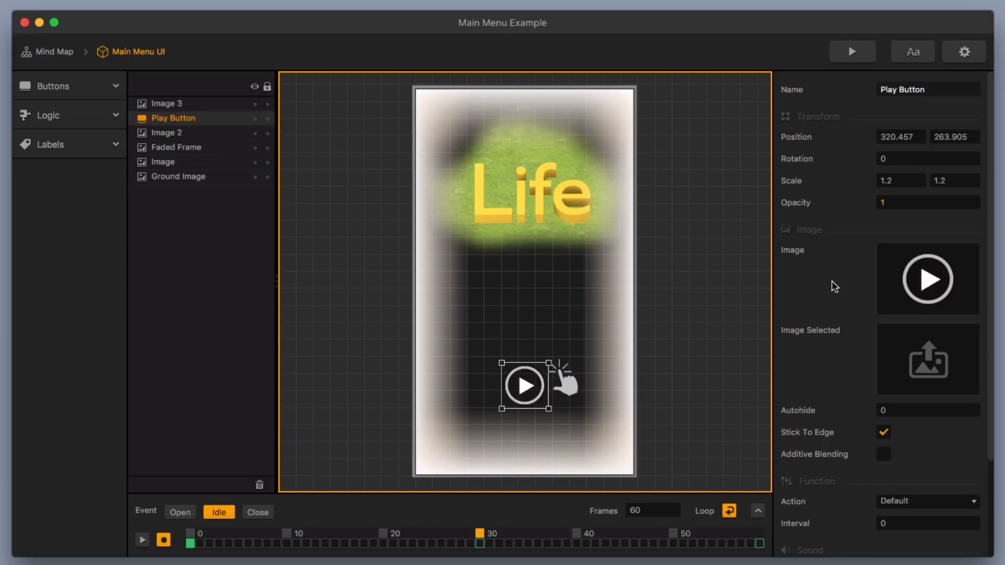
Bring the Life title image to the front of the Main Menu UI's layer order, above Image 3
{"action": "left_click", "coordinate": [535, 184]}
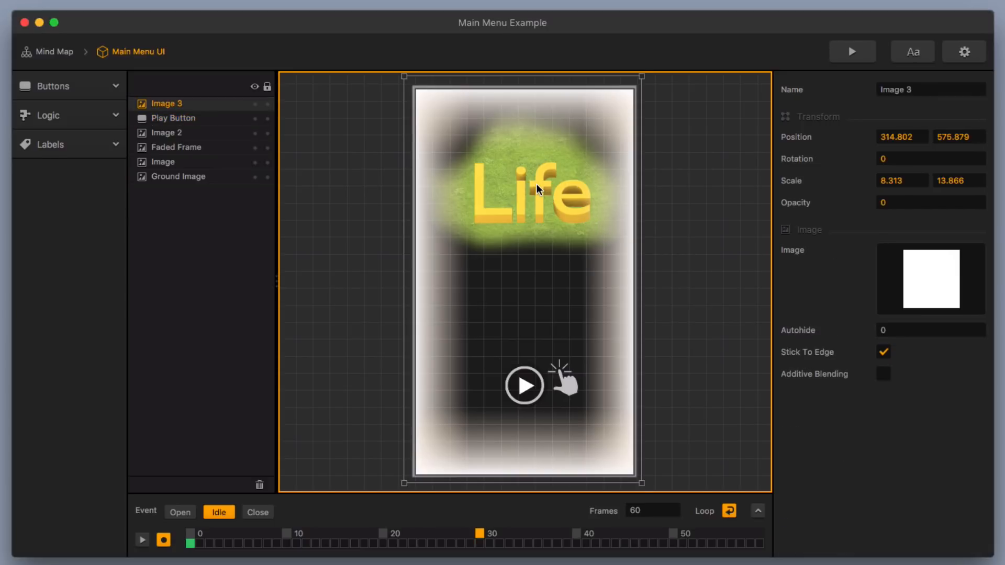
{"action": "left_click", "coordinate": [181, 165]}
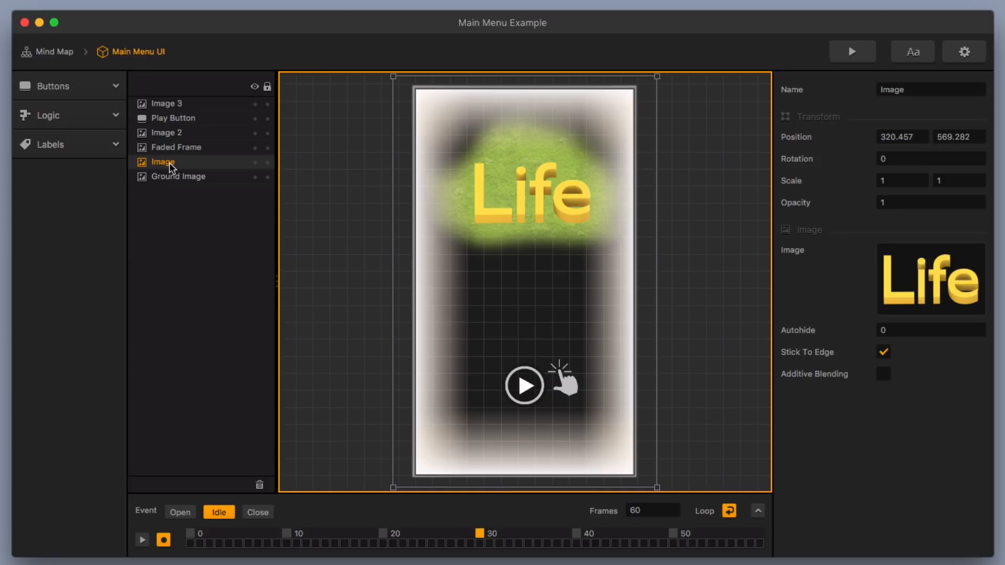
{"action": "left_click_drag", "start_coordinate": [169, 162], "coordinate": [170, 104]}
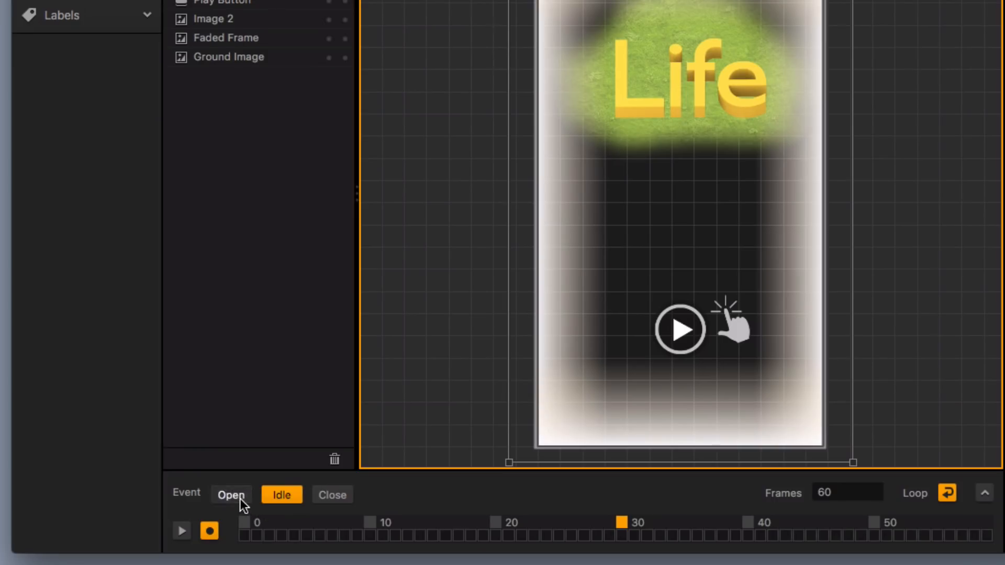
Record a keyframe for the Life image's on-screen position on the last frame of the 40-frame Open event
{"action": "left_click", "coordinate": [183, 513]}
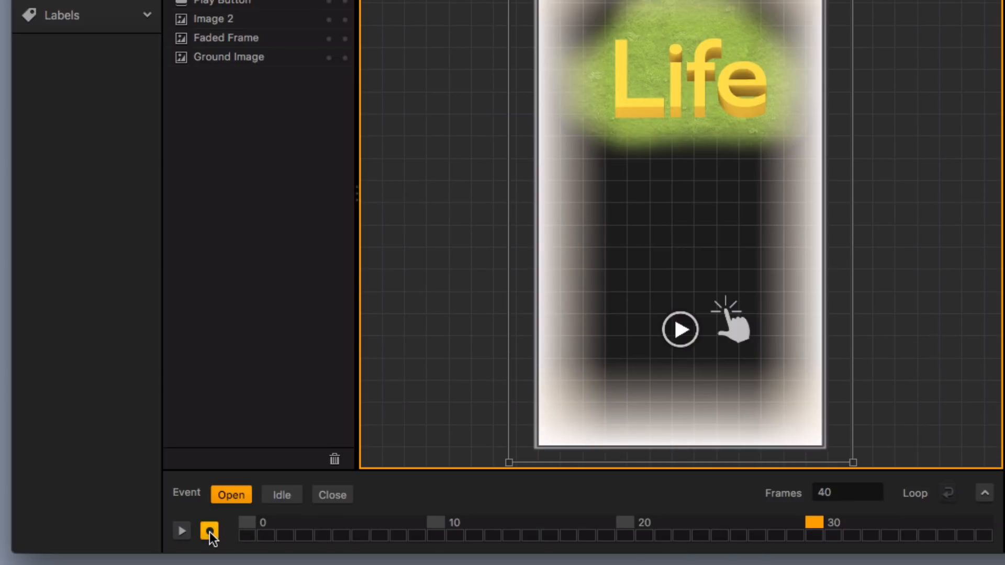
{"action": "left_click_drag", "start_coordinate": [817, 528], "coordinate": [989, 539]}
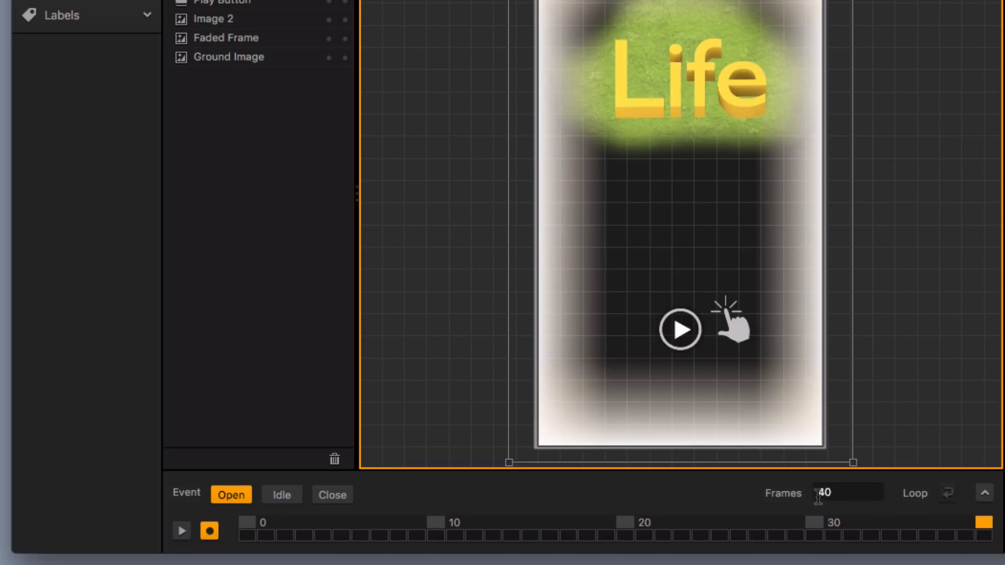
{"action": "left_click_drag", "start_coordinate": [819, 495], "coordinate": [844, 495]}
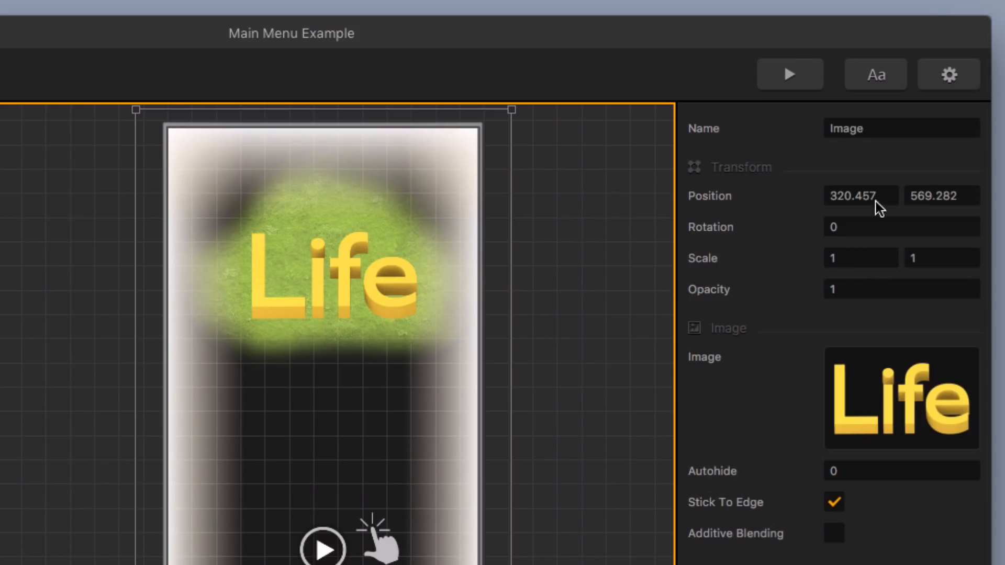
{"action": "left_click", "coordinate": [884, 195]}
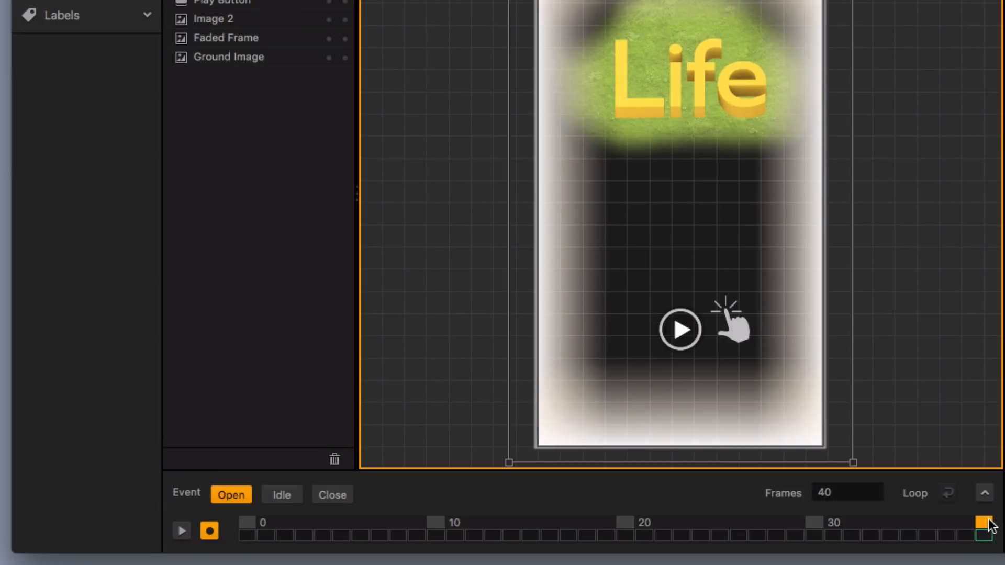
Move the Life image straight up above the menu frame on frame 0 of the Open event, to about Y 1021
{"action": "left_click_drag", "start_coordinate": [985, 522], "coordinate": [196, 520]}
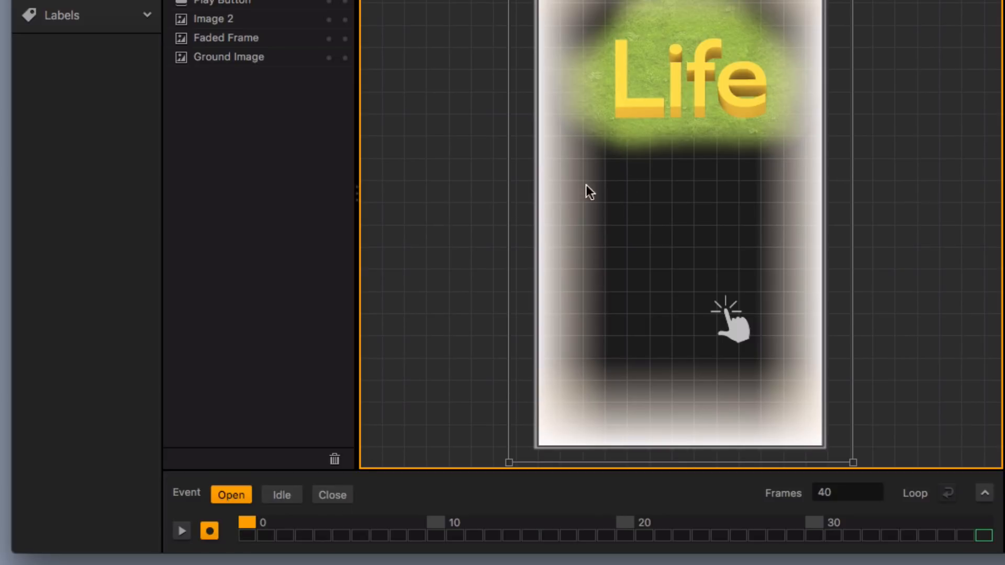
{"action": "scroll", "coordinate": [736, 149], "scroll_direction": "down", "scroll_amount": 8}
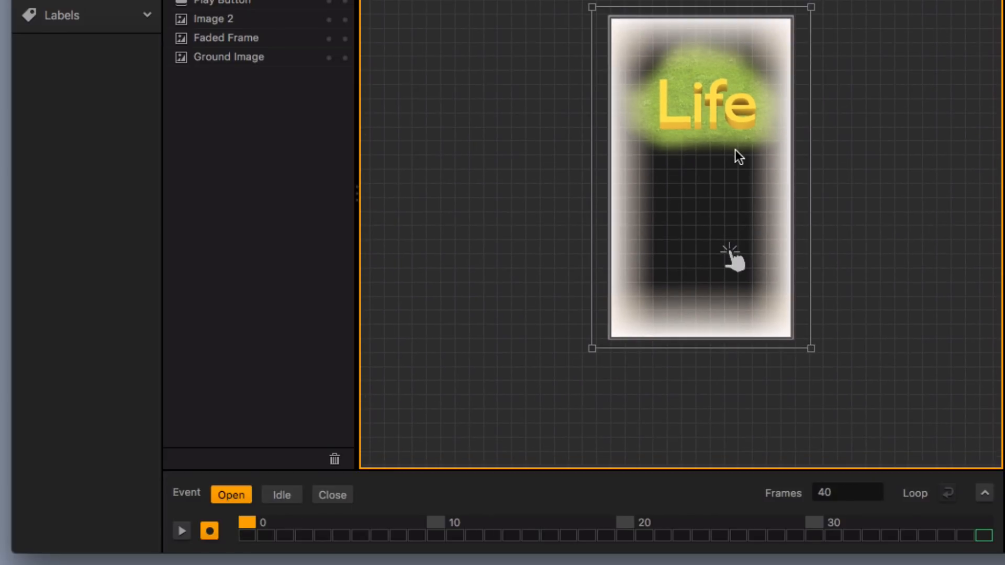
{"action": "scroll", "coordinate": [736, 149], "scroll_direction": "up", "scroll_amount": 5}
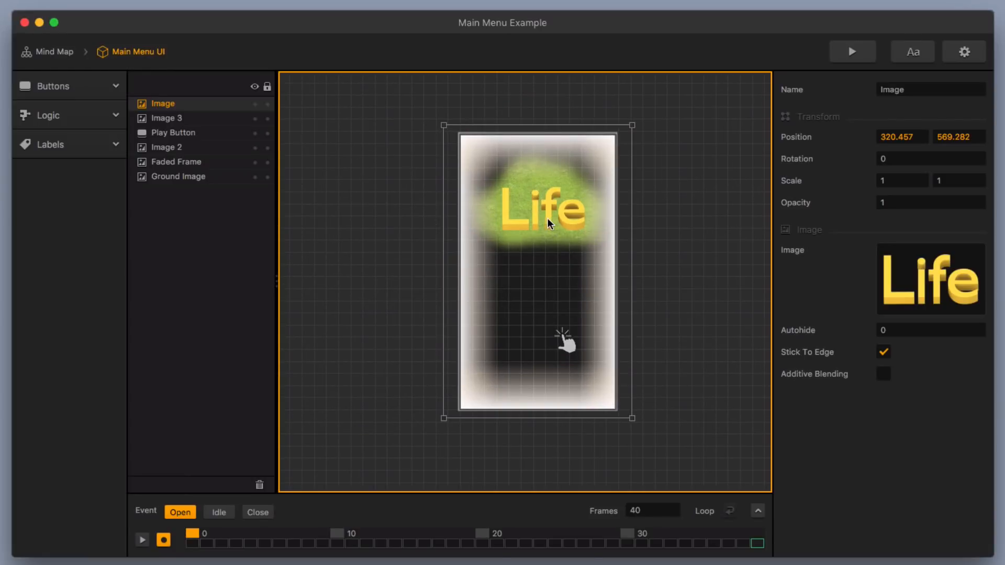
{"action": "mouse_move", "coordinate": [548, 218]}
{"action": "left_mouse_down"}
{"action": "mouse_move", "coordinate": [561, 96]}
{"action": "mouse_move", "coordinate": [557, 117]}
{"action": "left_mouse_up"}
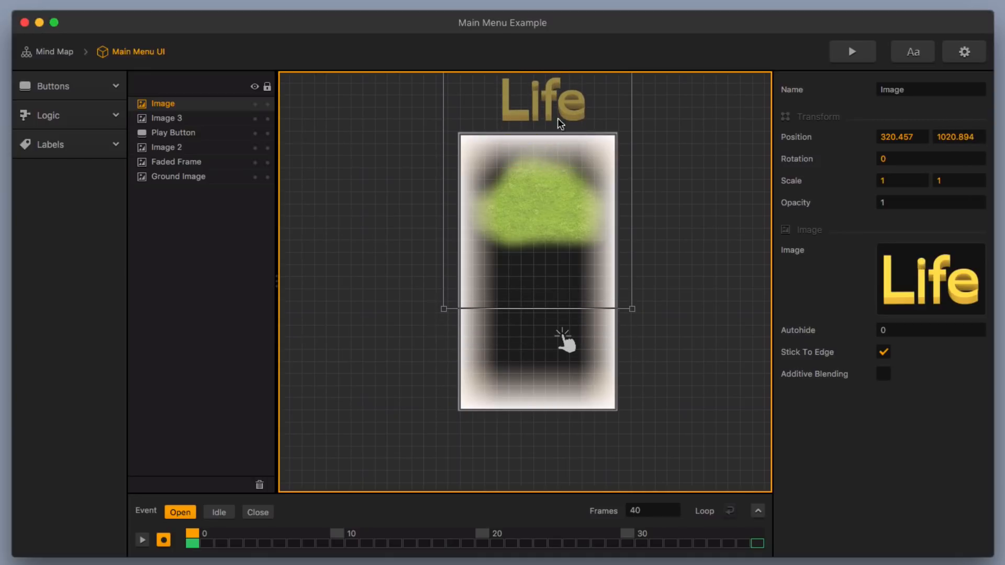
Play the Open animation briefly, turn off keyframe recording and return the playhead to frame 0
{"action": "left_click", "coordinate": [143, 539]}
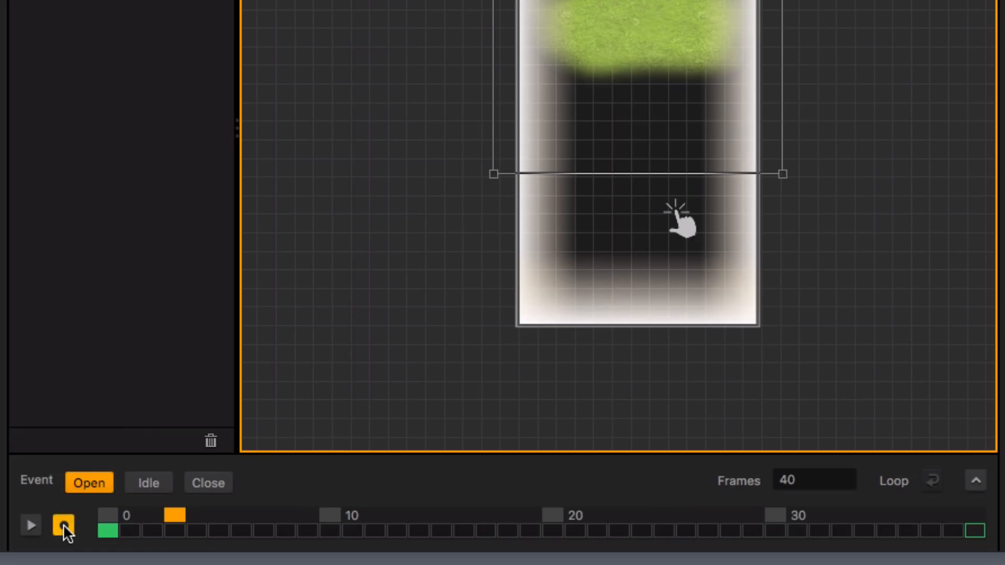
{"action": "left_click", "coordinate": [63, 525]}
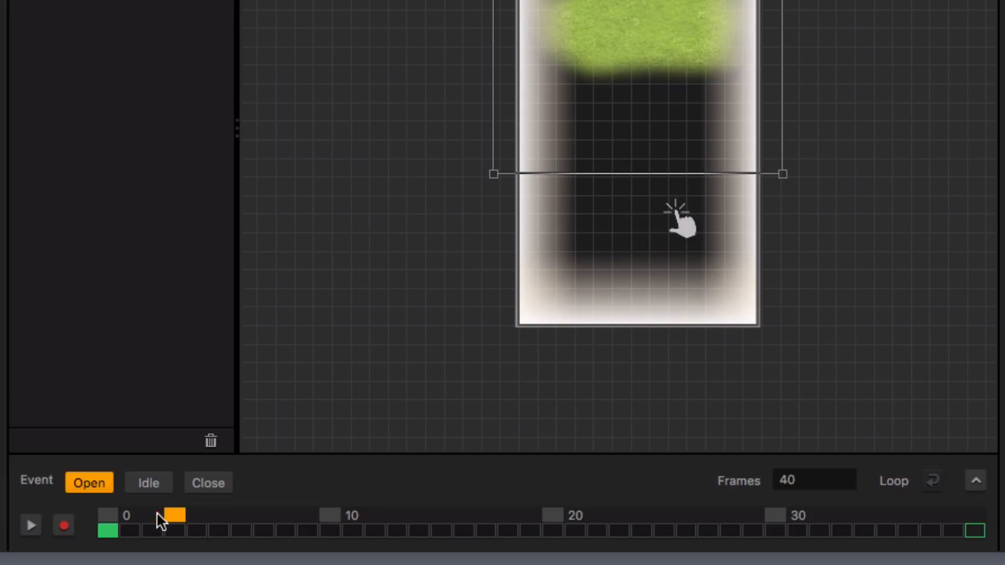
{"action": "left_click_drag", "start_coordinate": [157, 513], "coordinate": [109, 514]}
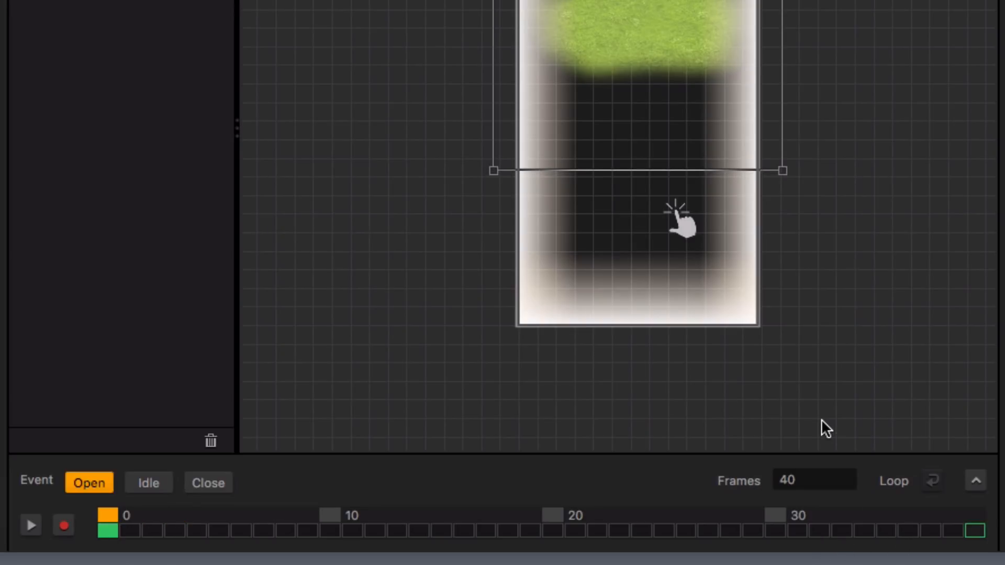
Expand the curve editor and bend the Life image's Position X curve, raising the last key's handle and lowering the first key's handle
{"action": "left_click", "coordinate": [977, 483]}
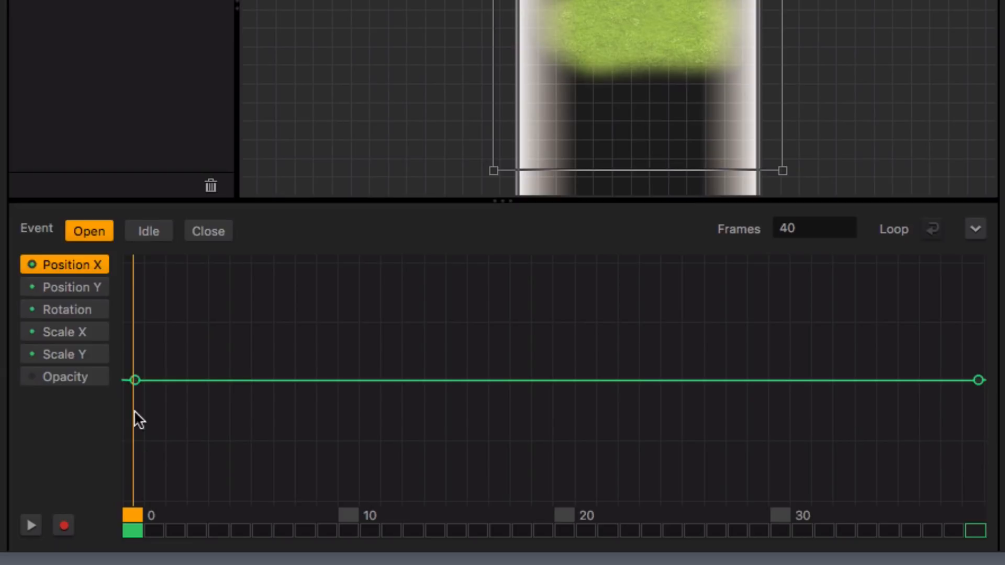
{"action": "left_click", "coordinate": [978, 381]}
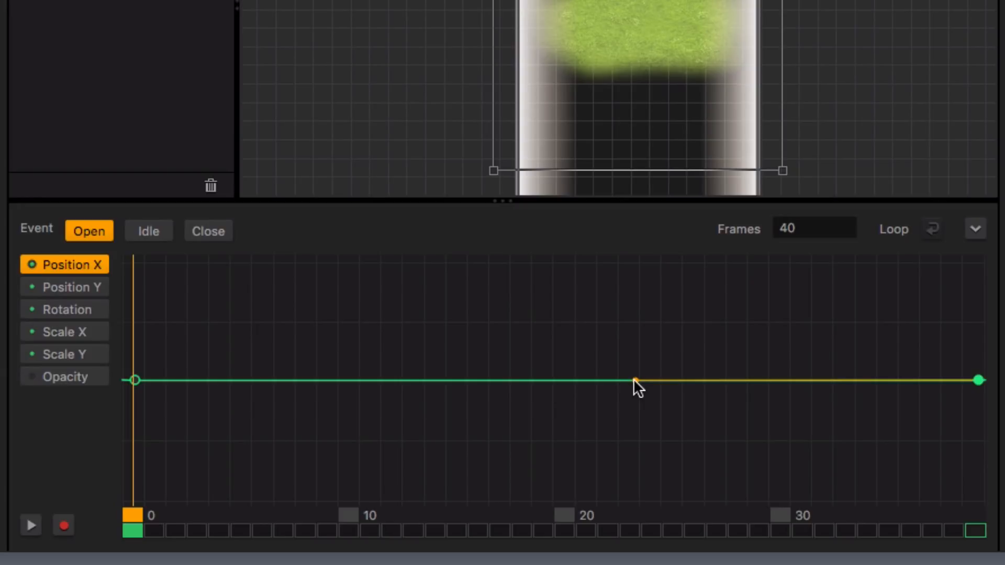
{"action": "left_click_drag", "start_coordinate": [634, 380], "coordinate": [634, 305]}
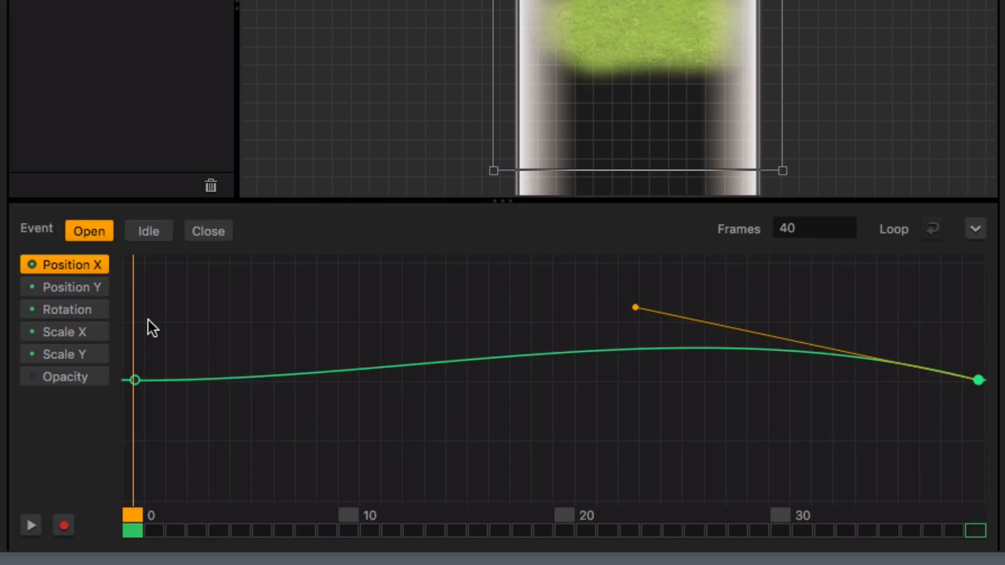
{"action": "left_click", "coordinate": [135, 380]}
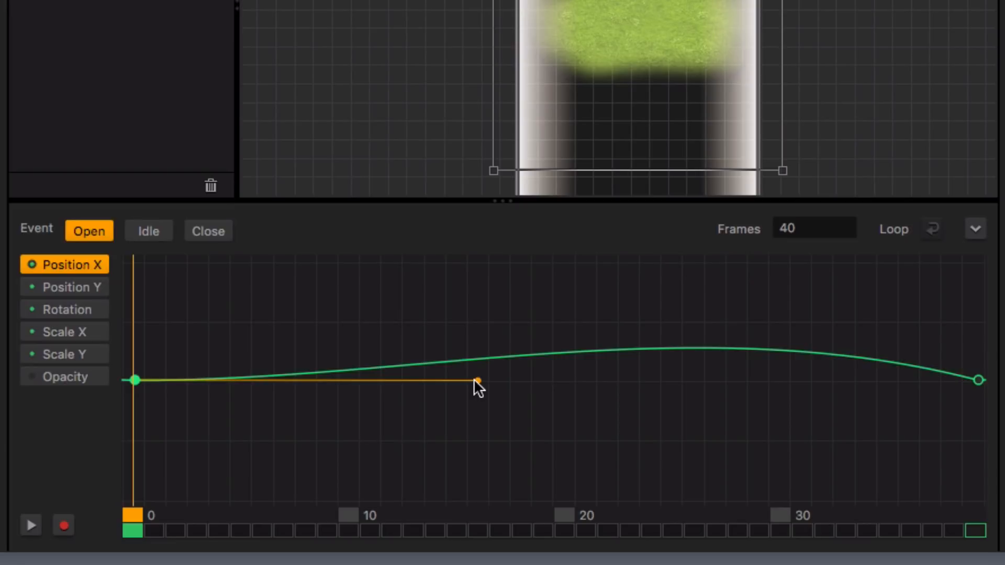
{"action": "left_click_drag", "start_coordinate": [474, 380], "coordinate": [478, 440]}
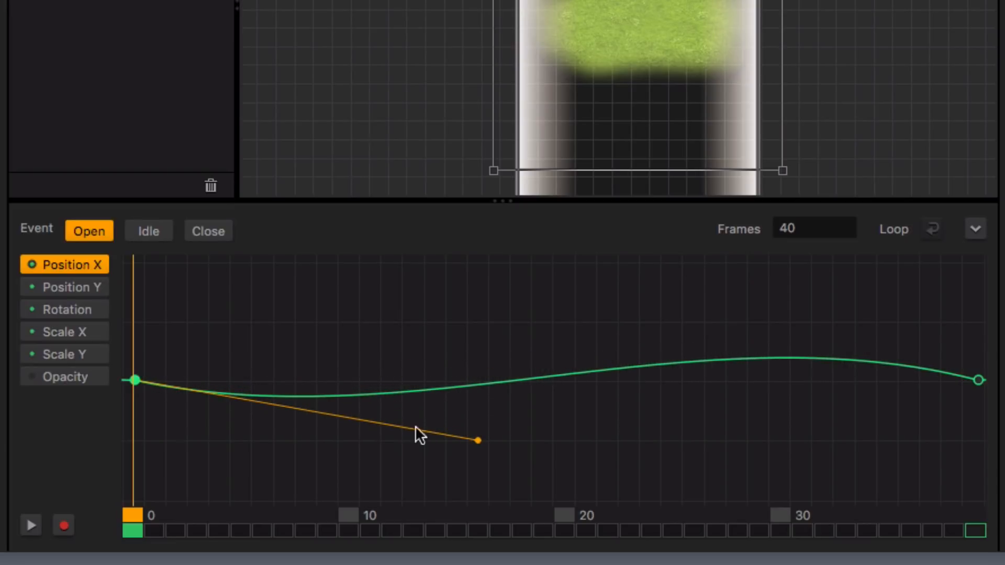
Raise the first key's handle on the Life image's Position Y curve and collapse the curve editor
{"action": "left_click", "coordinate": [76, 285]}
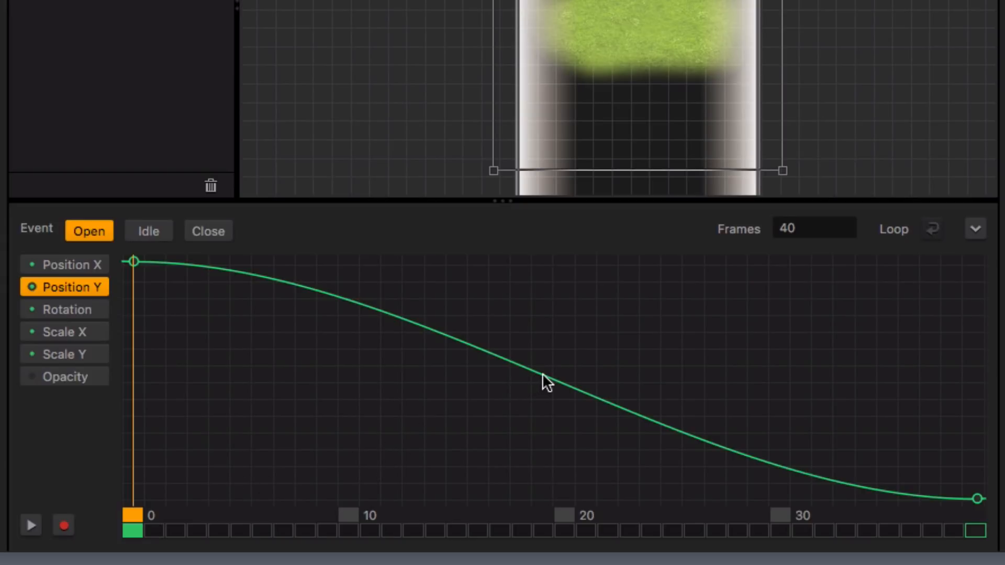
{"action": "left_click", "coordinate": [134, 261]}
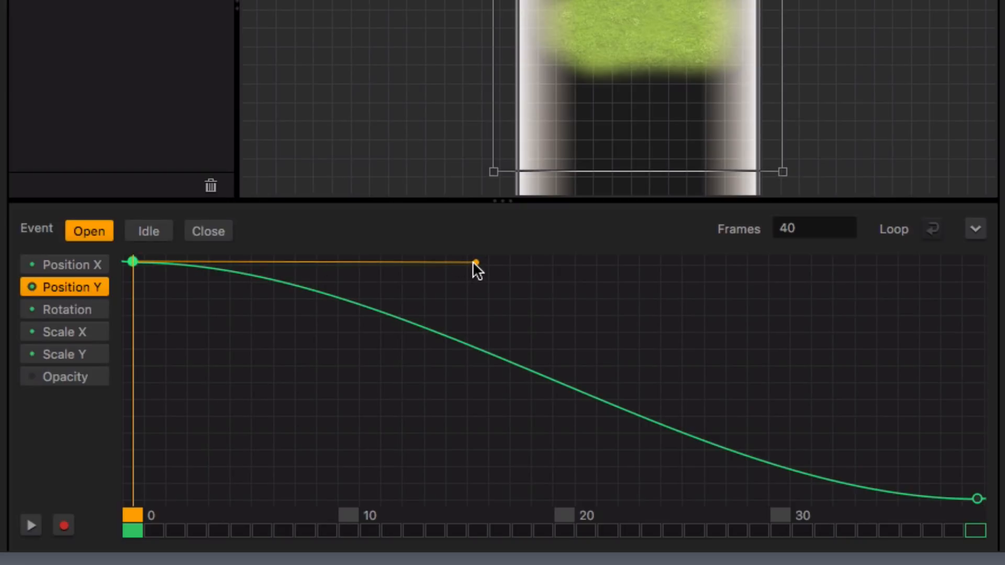
{"action": "left_click_drag", "start_coordinate": [474, 263], "coordinate": [484, 225]}
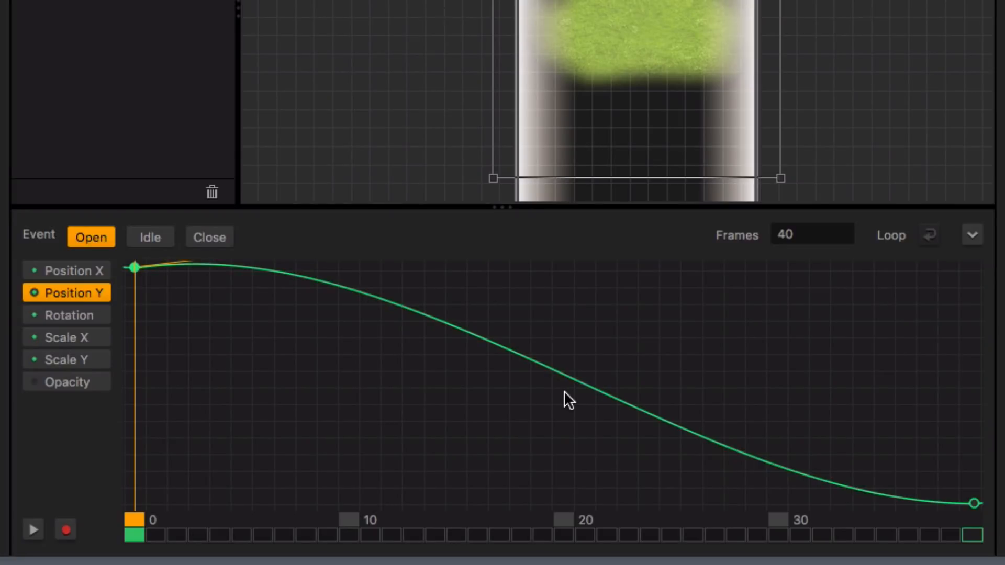
{"action": "left_click", "coordinate": [972, 235]}
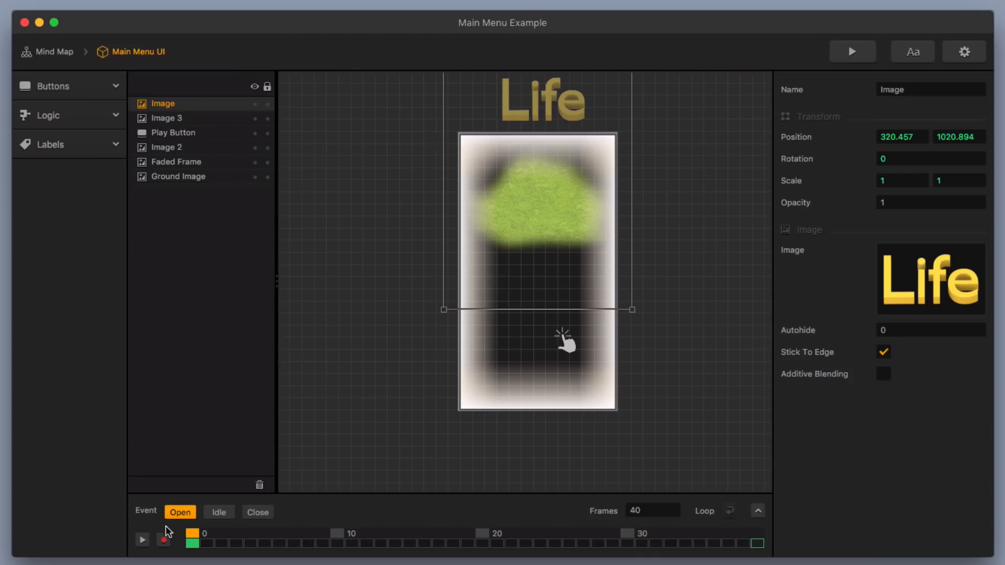
Play and stop the Open animation to check the title's drop, and return the playhead to frame 0
{"action": "left_click", "coordinate": [142, 539]}
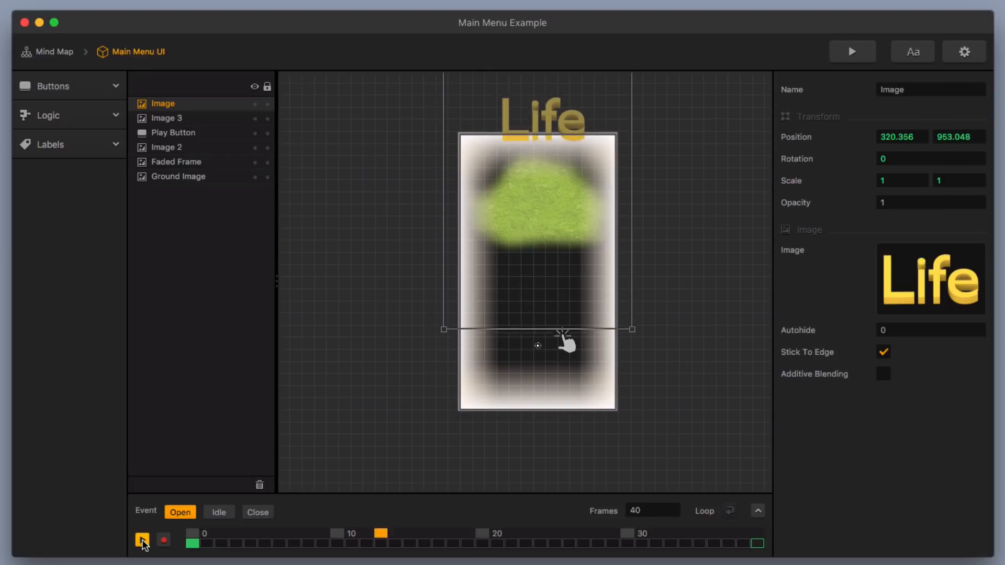
{"action": "left_click", "coordinate": [142, 539]}
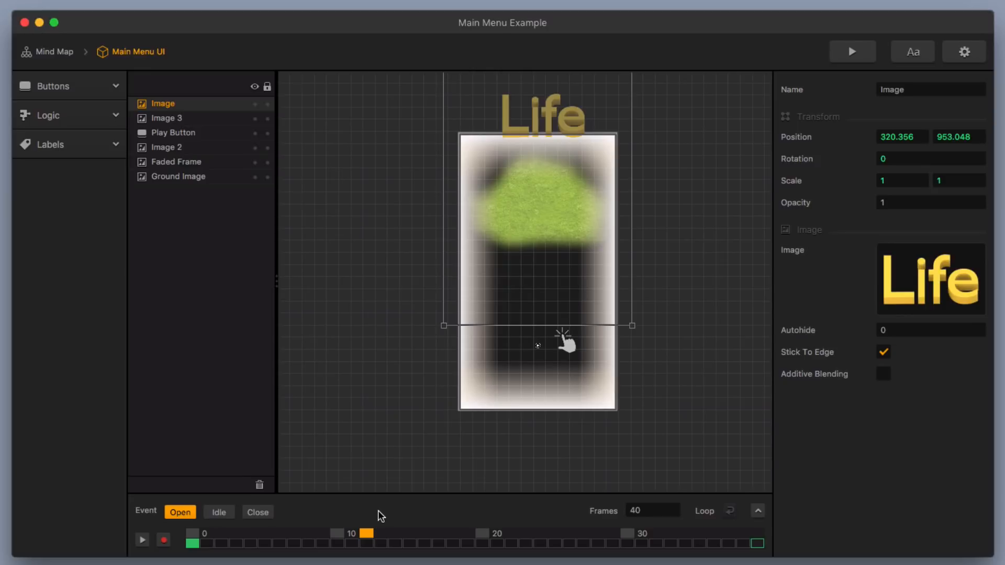
{"action": "left_click_drag", "start_coordinate": [369, 535], "coordinate": [192, 535]}
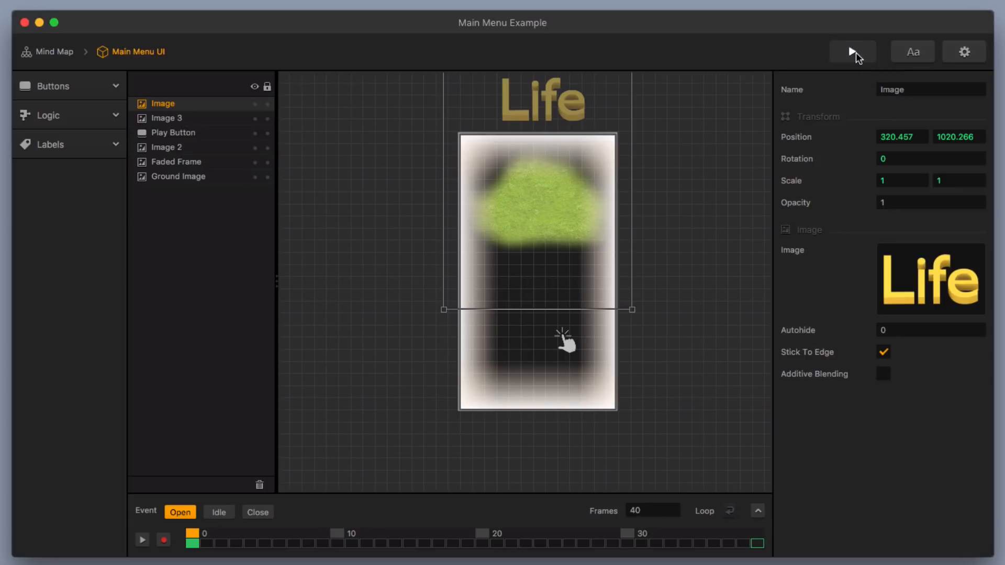
Preview the game to check the title's opening animation, close the preview and save the project
{"action": "left_click", "coordinate": [855, 52]}
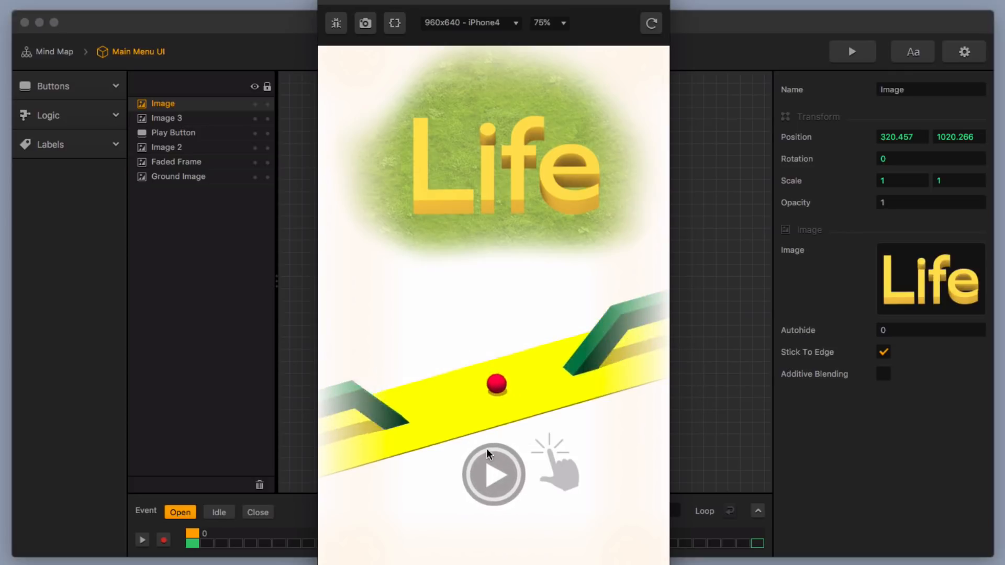
{"action": "left_click", "coordinate": [330, 1]}
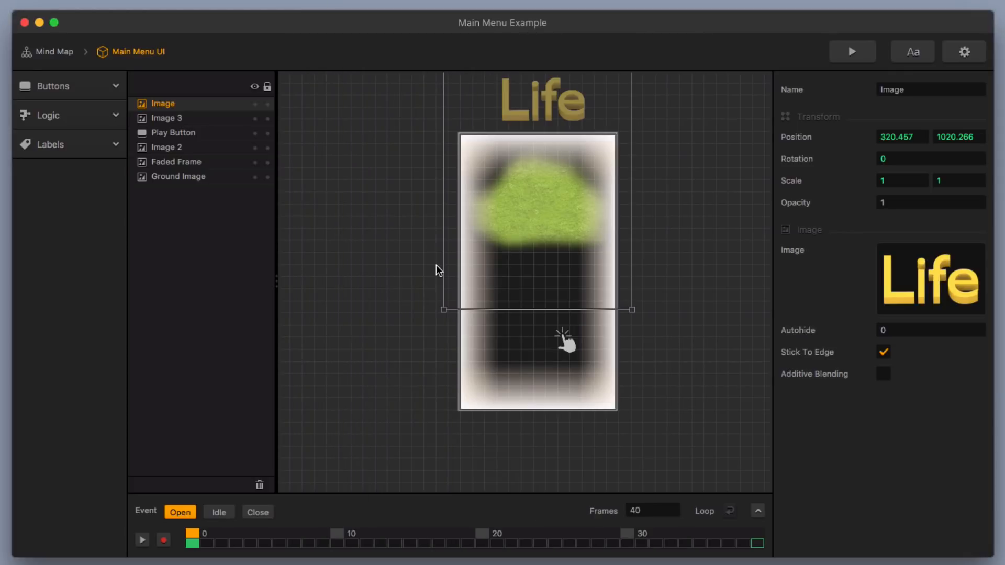
{"action": "key", "text": "super+s"}
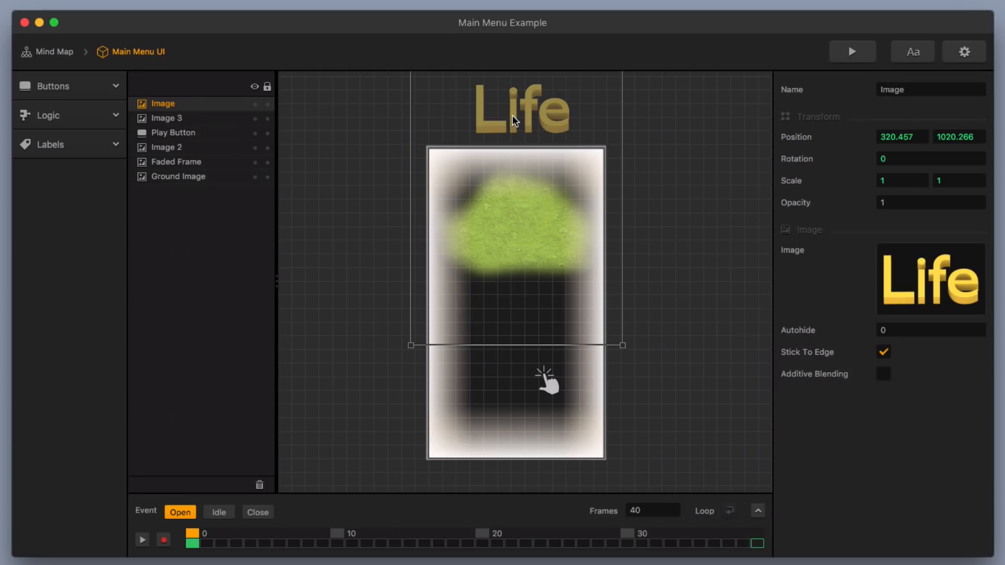
Preview the game again, start it with the menu's play button and close the preview
{"action": "left_click", "coordinate": [840, 53]}
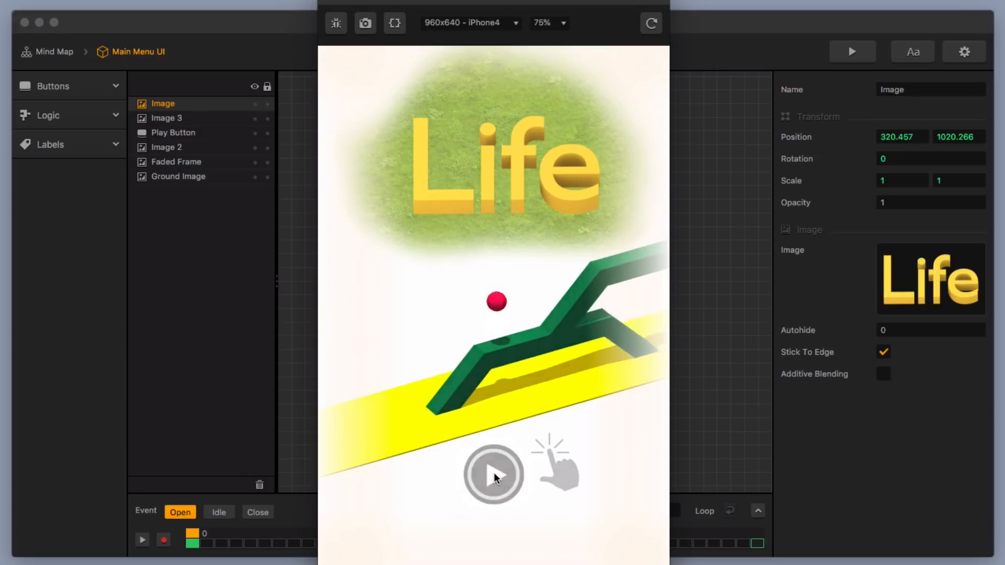
{"action": "left_click", "coordinate": [494, 475]}
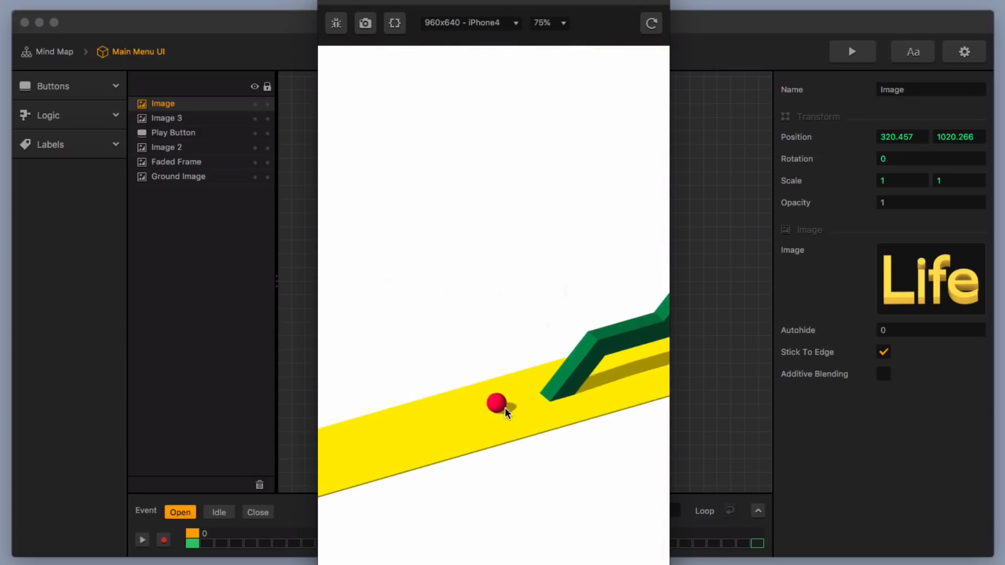
{"action": "left_click", "coordinate": [331, 1]}
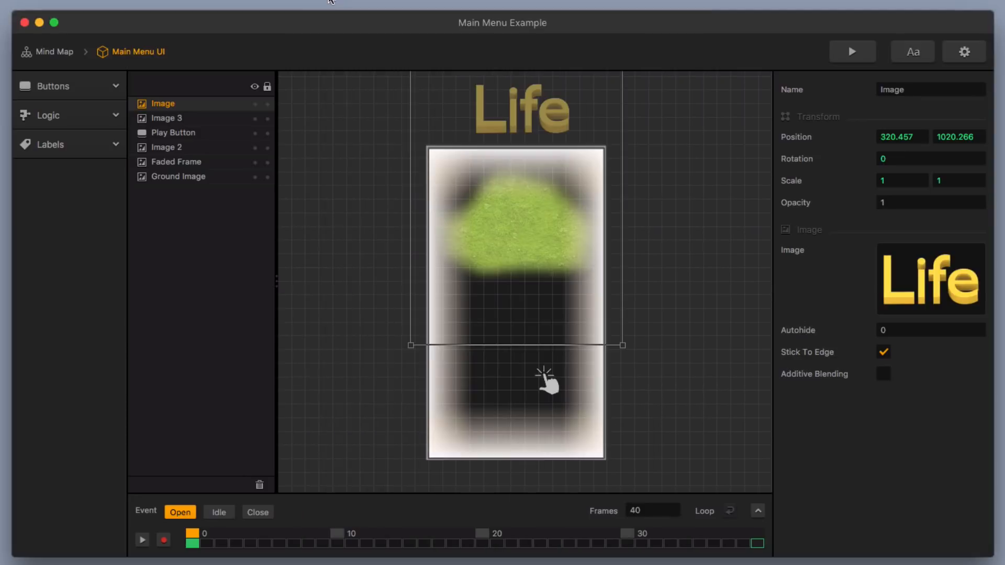
Move the Life image layer between Image 2 and Faded Frame, and preview the game, starting it with the menu's play button
{"action": "left_click_drag", "start_coordinate": [190, 107], "coordinate": [190, 153]}
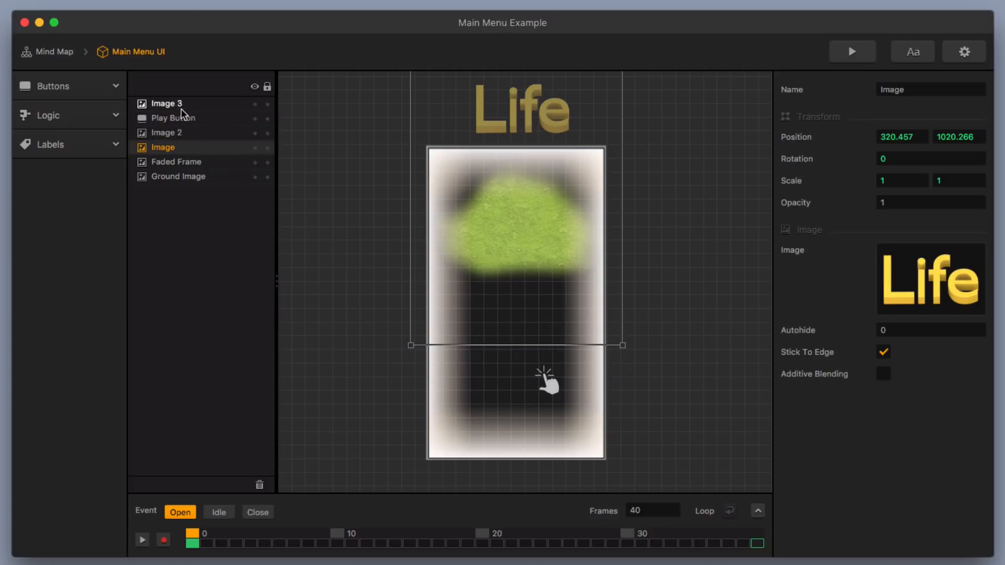
{"action": "left_click", "coordinate": [843, 55]}
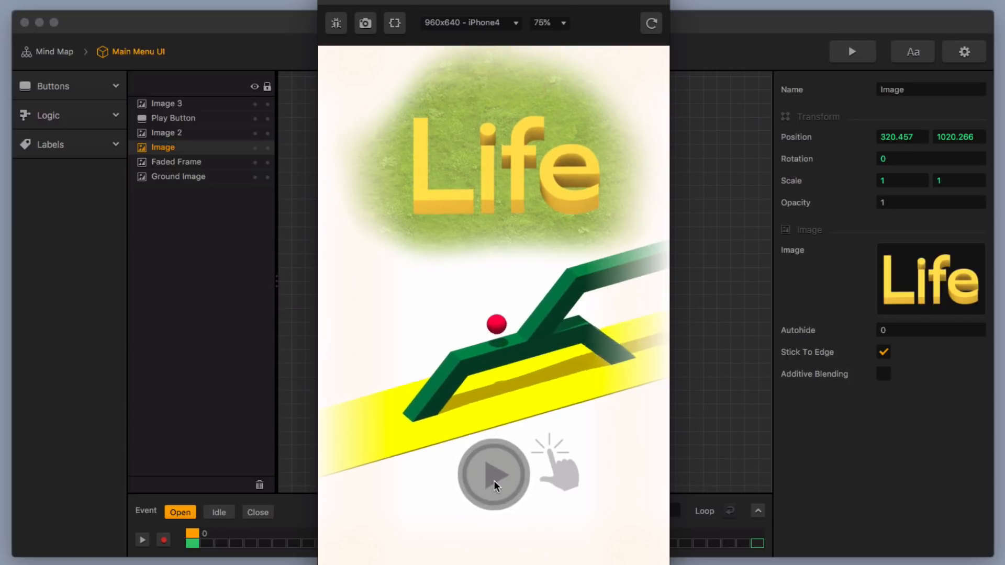
{"action": "left_click", "coordinate": [494, 484]}
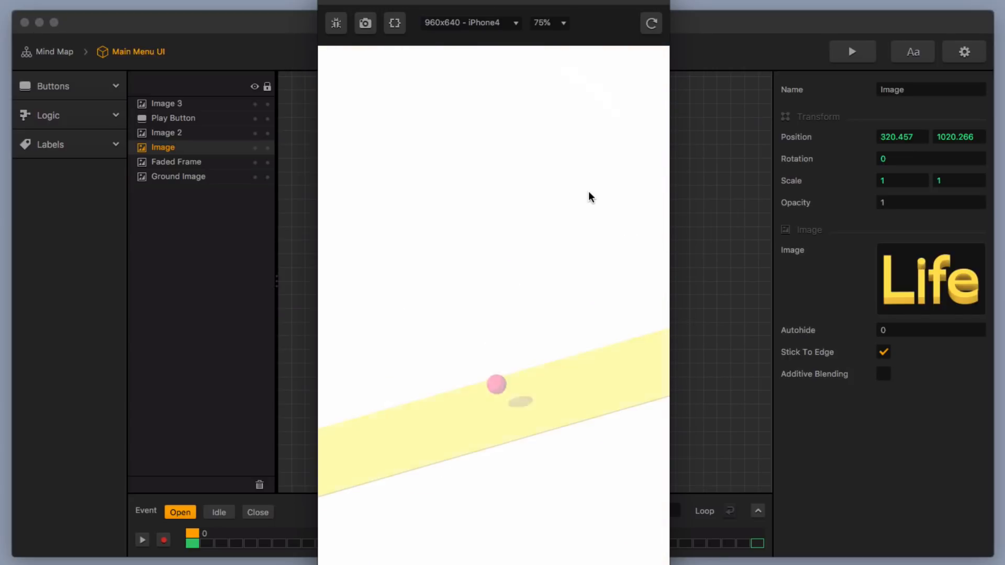
Play the game in the preview by making the ball jump repeatedly over the bridges and spikes
{"action": "left_click", "coordinate": [512, 453]}
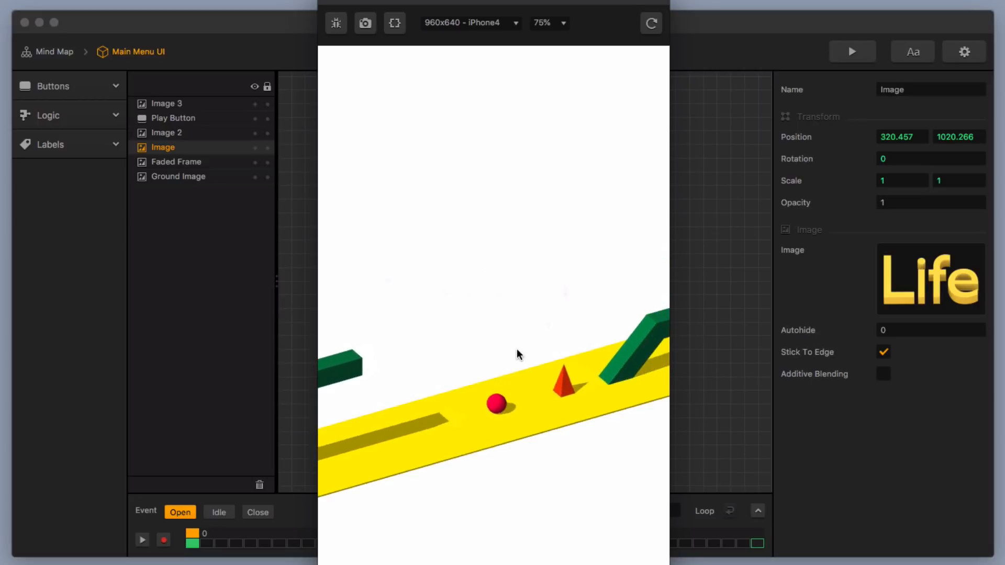
{"action": "left_click", "coordinate": [518, 352]}
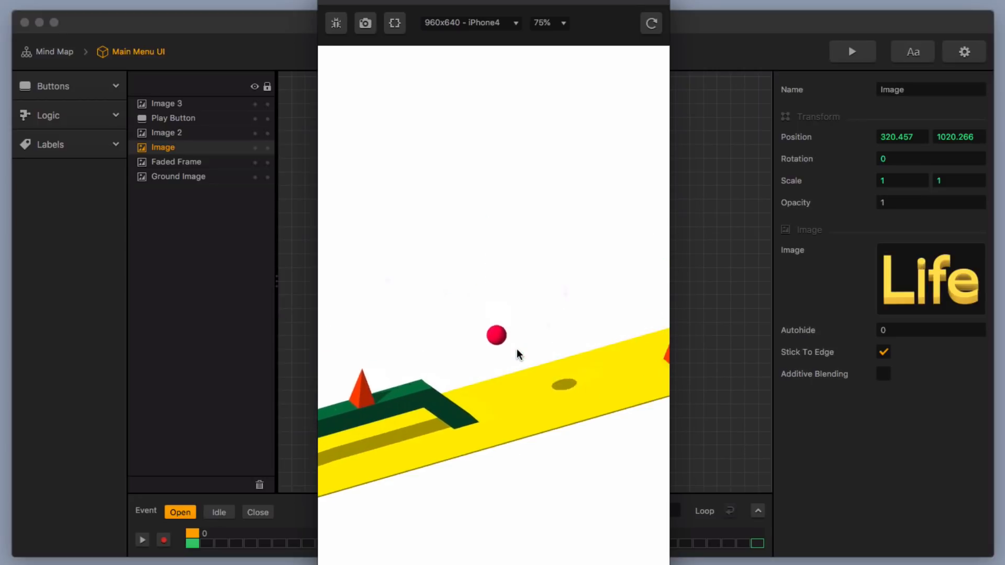
{"action": "left_click", "coordinate": [519, 360]}
{"action": "left_click", "coordinate": [519, 360]}
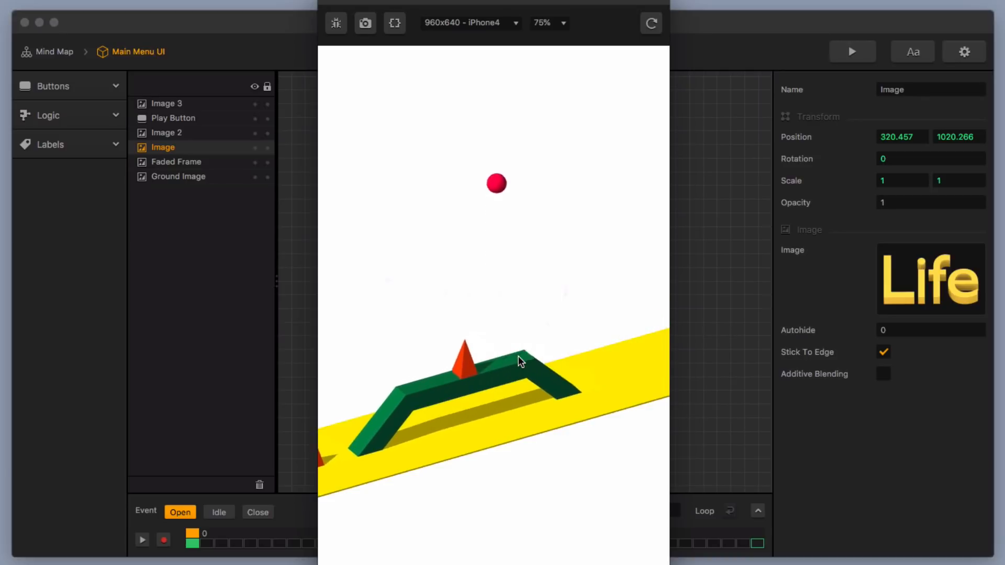
{"action": "left_click", "coordinate": [539, 398]}
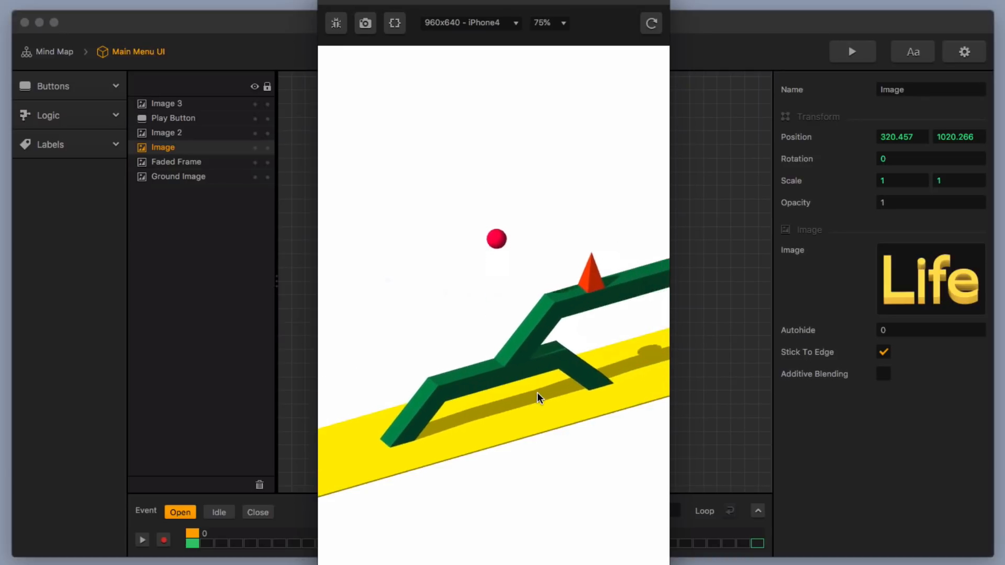
{"action": "left_click", "coordinate": [539, 398]}
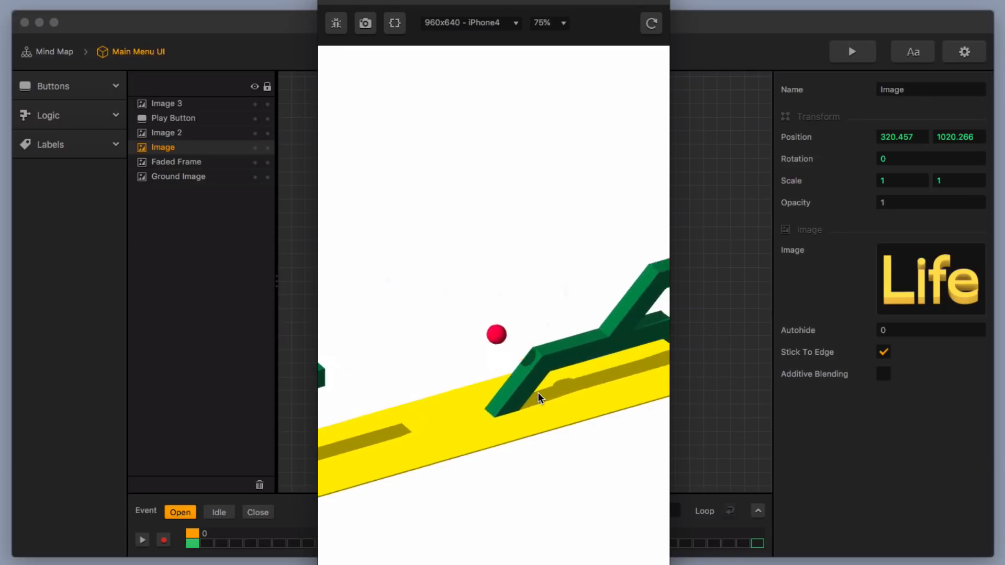